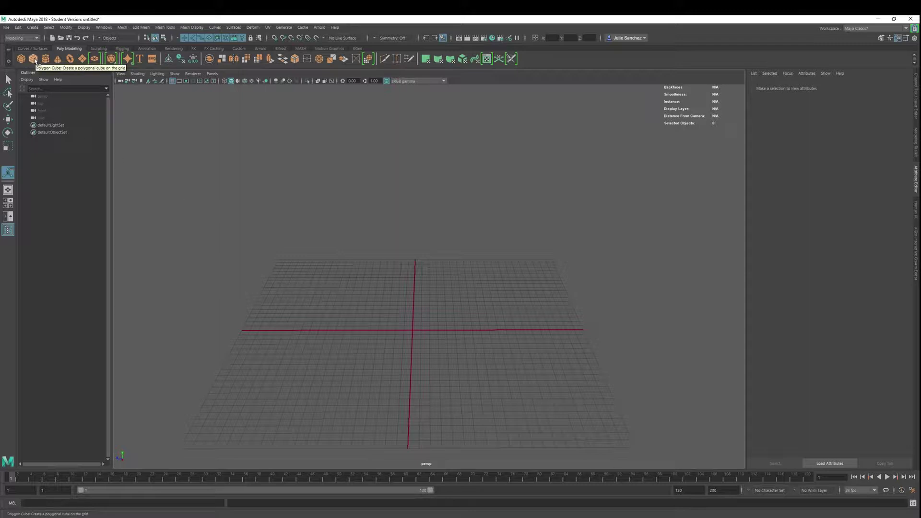
Step: Start a polygon cube from the marking menu and lay its base out at the grid centre
click(35, 61)
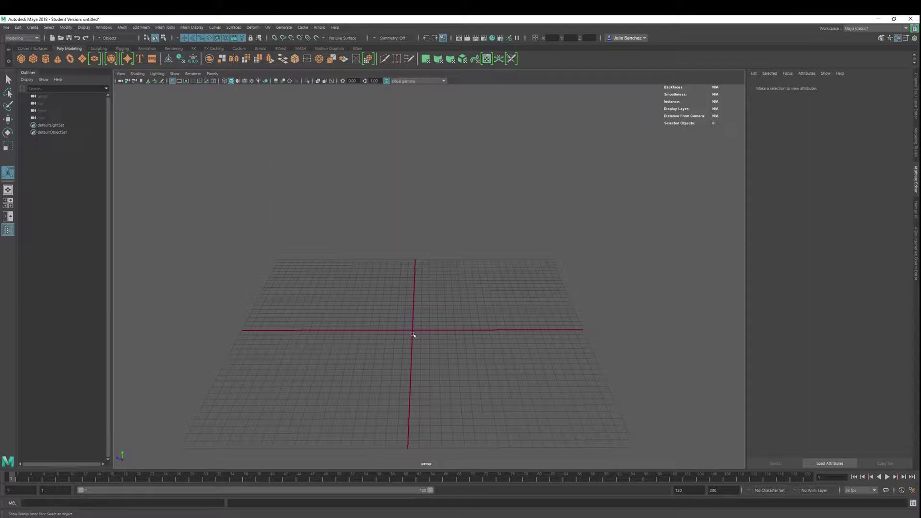
shift+right_drag(413, 336, 415, 356)
Step: Finish the cube about 36 units across and set width, height and depth subdivisions to 4
drag(390, 321, 422, 287)
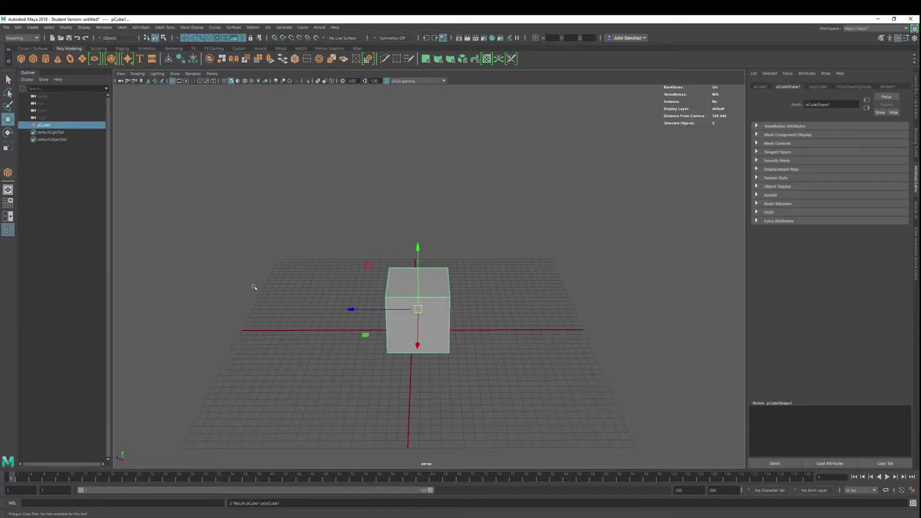
click(819, 87)
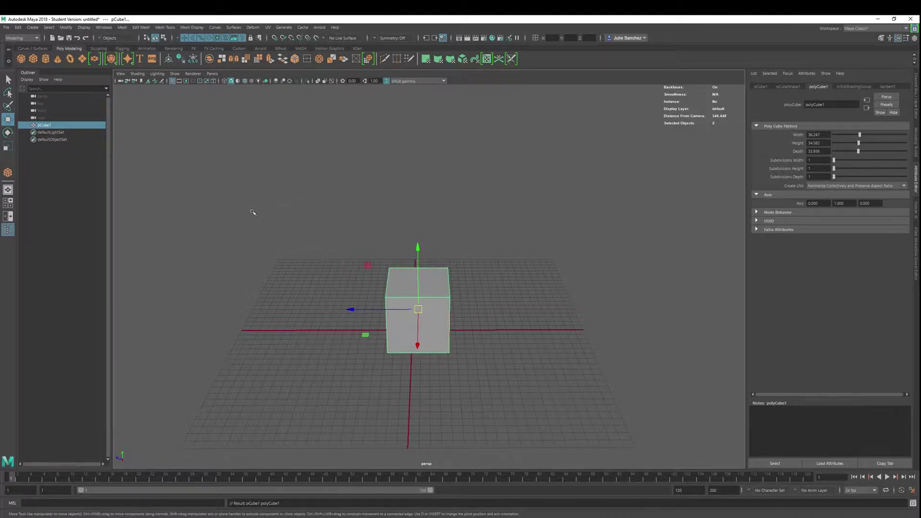
key(t)
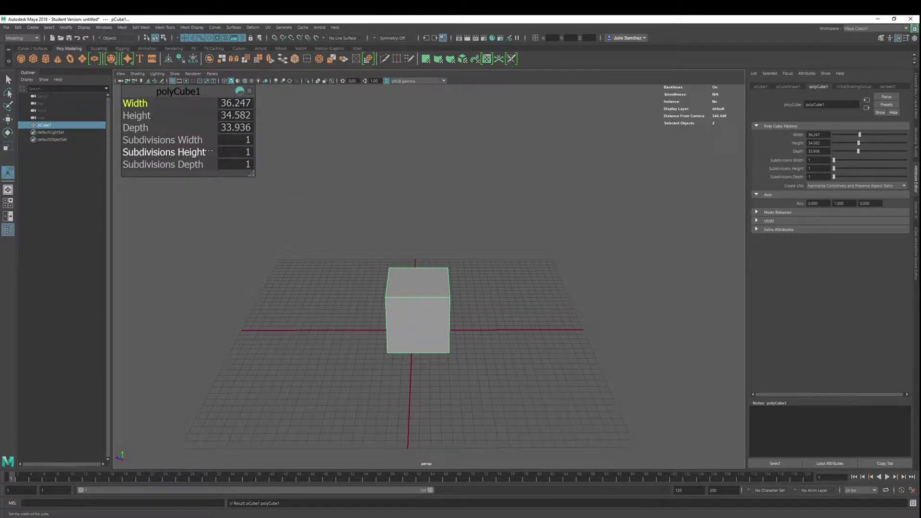
click(228, 139)
middle_drag(229, 140, 241, 164)
click(230, 152)
click(233, 164)
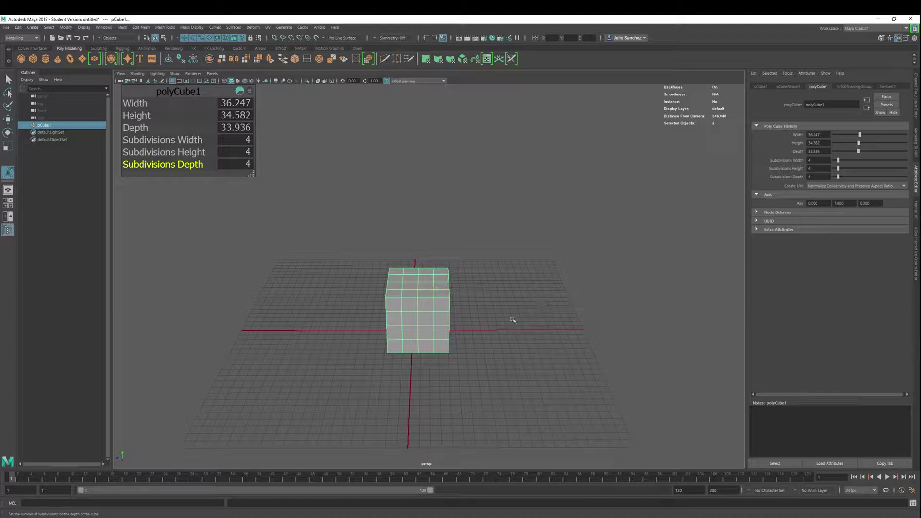
alt+drag(524, 327, 412, 325)
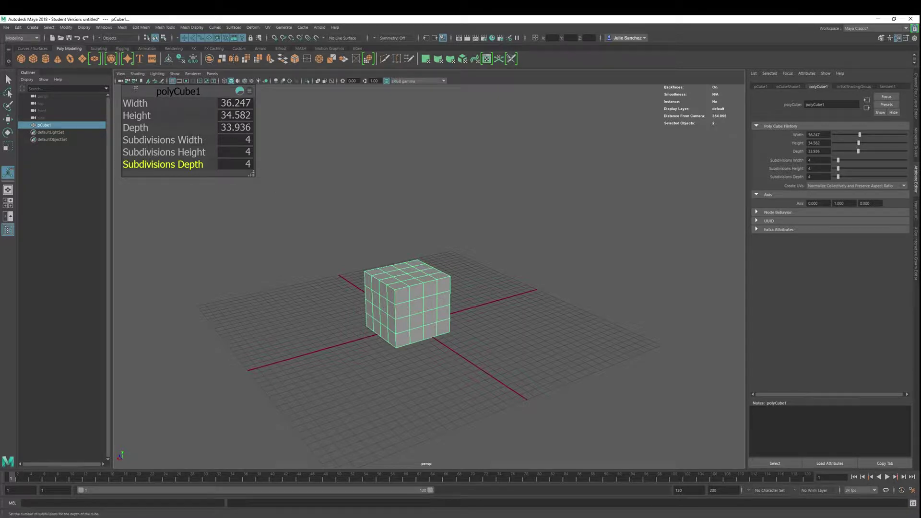
Step: Draw a 10-span EP curve, curve1, winding across the grid around the cube
key(q)
click(32, 48)
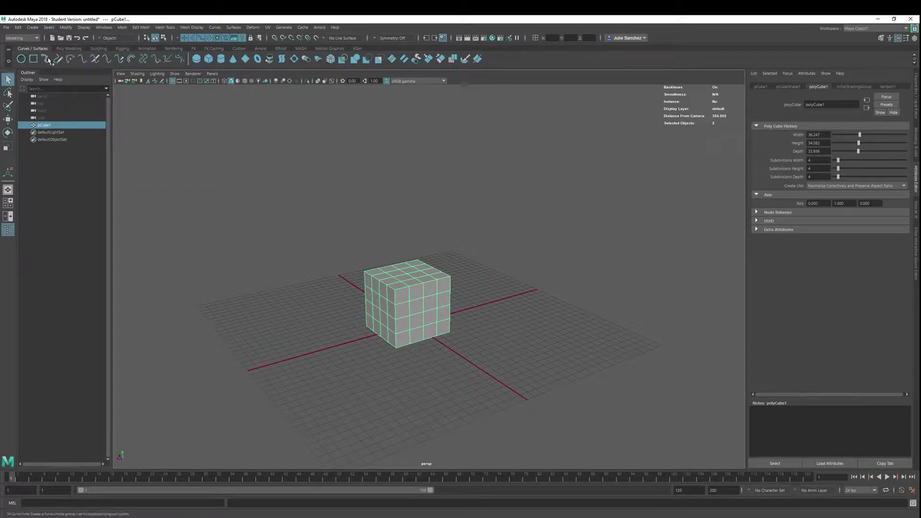
click(46, 58)
click(287, 346)
click(277, 391)
click(325, 429)
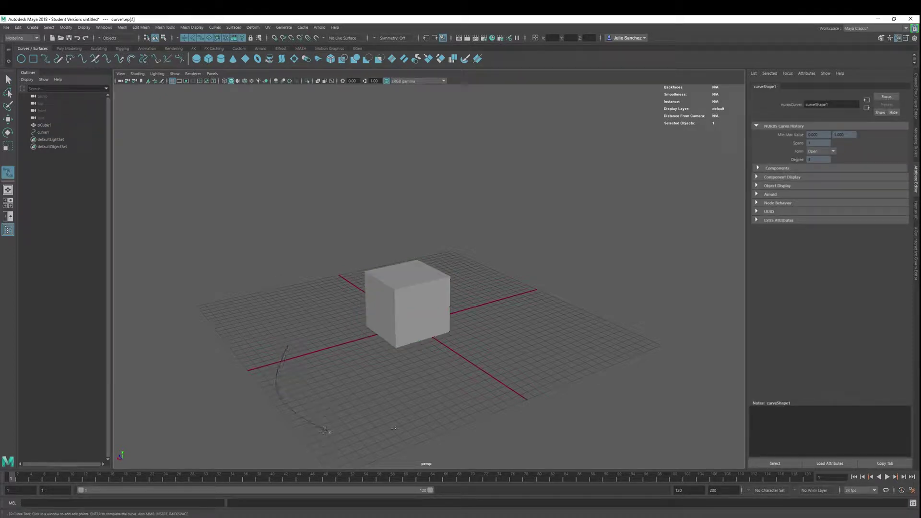
click(434, 410)
click(480, 384)
click(528, 303)
click(568, 336)
click(579, 396)
click(529, 435)
click(612, 440)
click(627, 360)
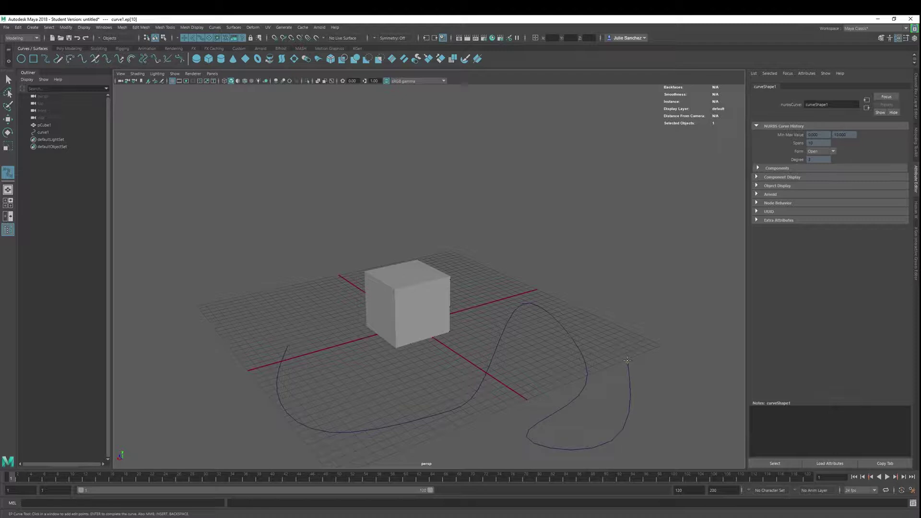
key(Return)
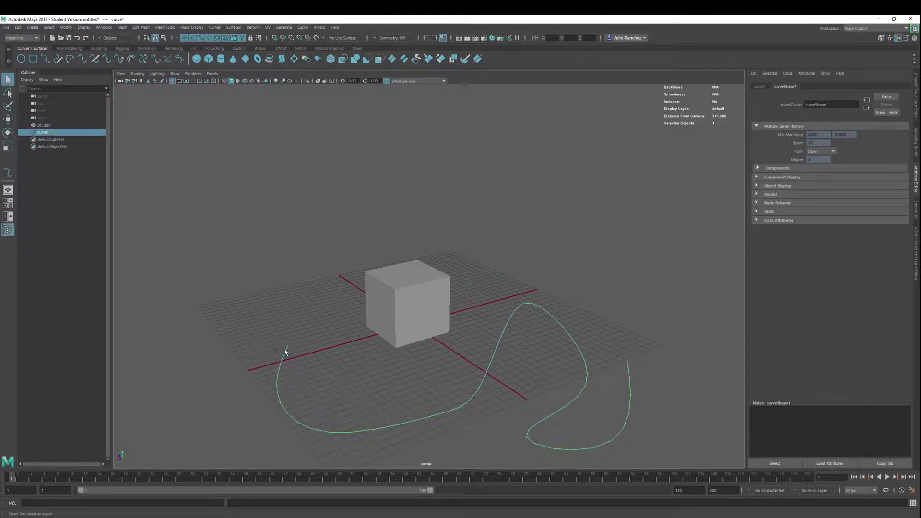
Step: Rotate curve1's first two control vertices to twist the curve's starting end
right_drag(302, 369, 268, 344)
drag(244, 329, 310, 376)
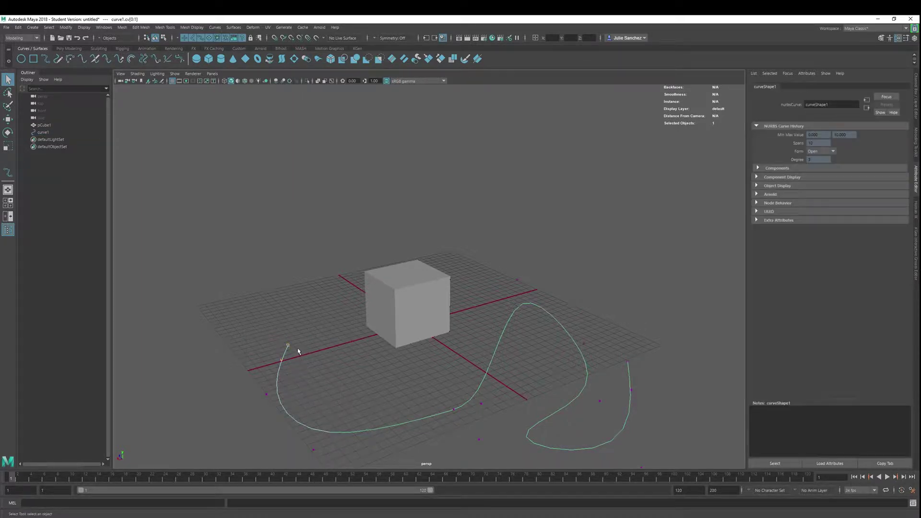
key(w)
key(e)
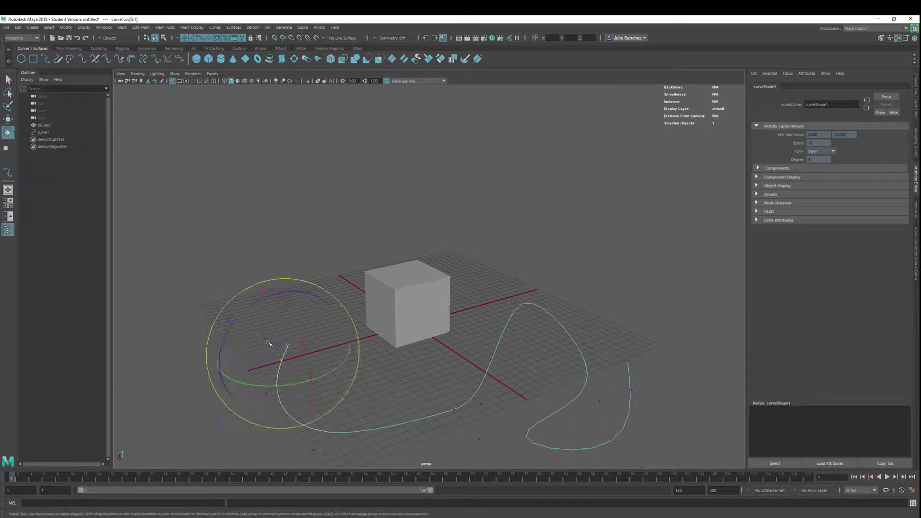
drag(231, 378, 279, 401)
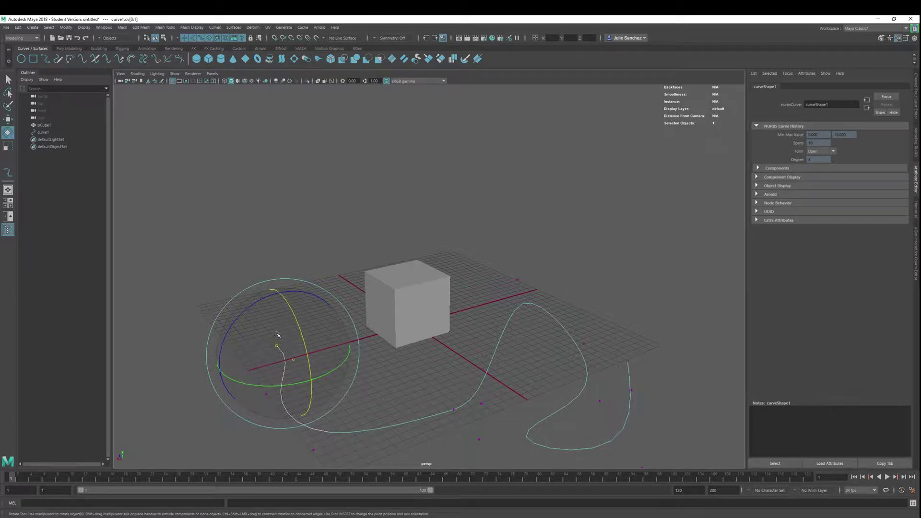
drag(234, 382, 247, 383)
key(w)
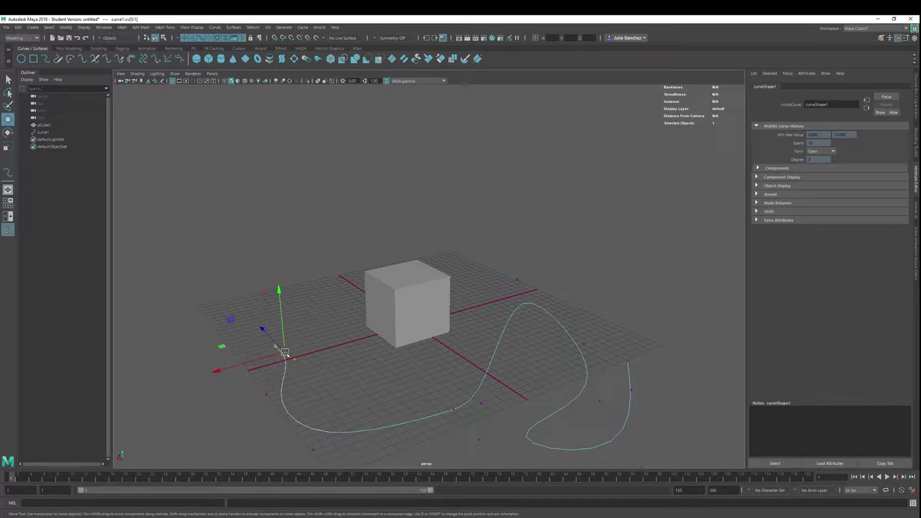
Step: Return curve1 to object mode and move it to the right and back
right_drag(285, 352, 342, 328)
drag(253, 332, 359, 447)
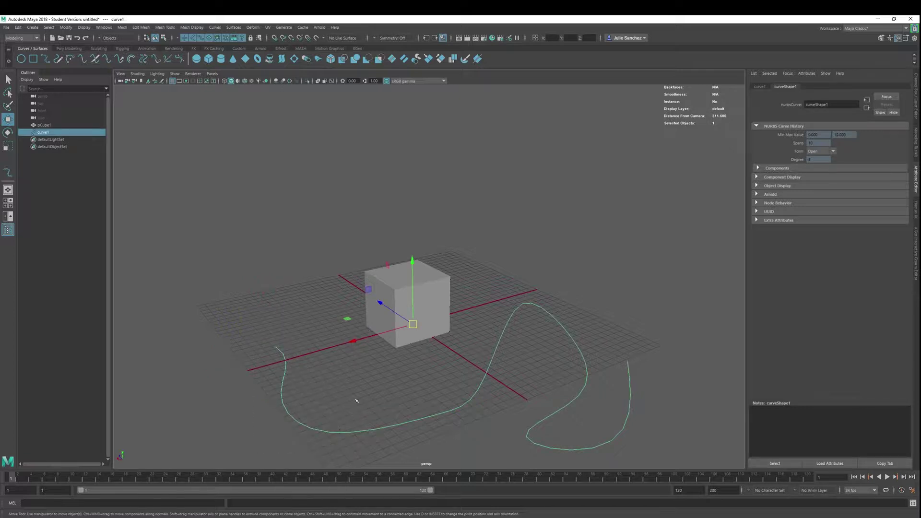
drag(412, 325, 551, 293)
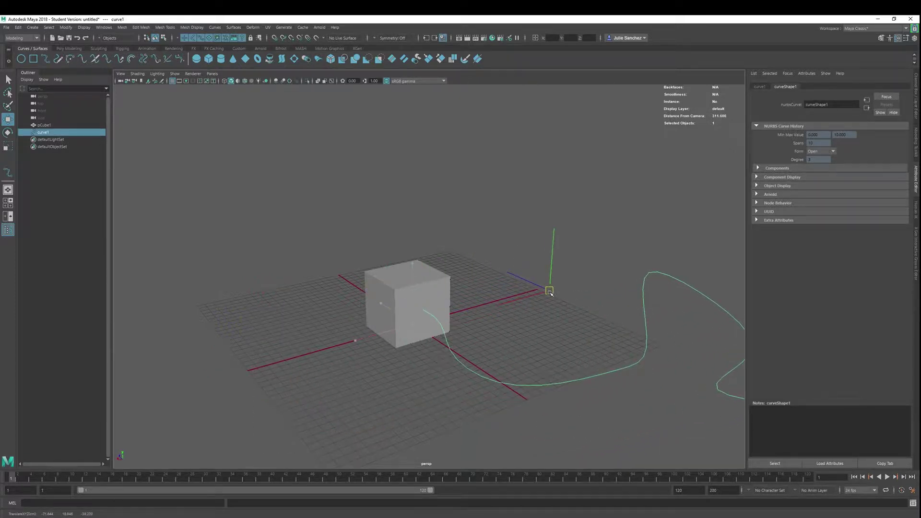
alt+drag(396, 425, 382, 336)
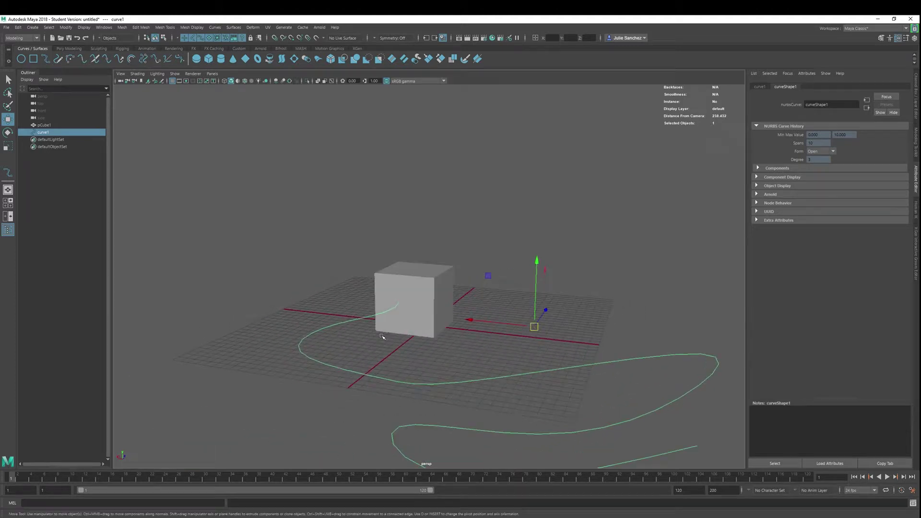
Step: Display pCube1 as wireframe and bring the view down close to it
click(382, 334)
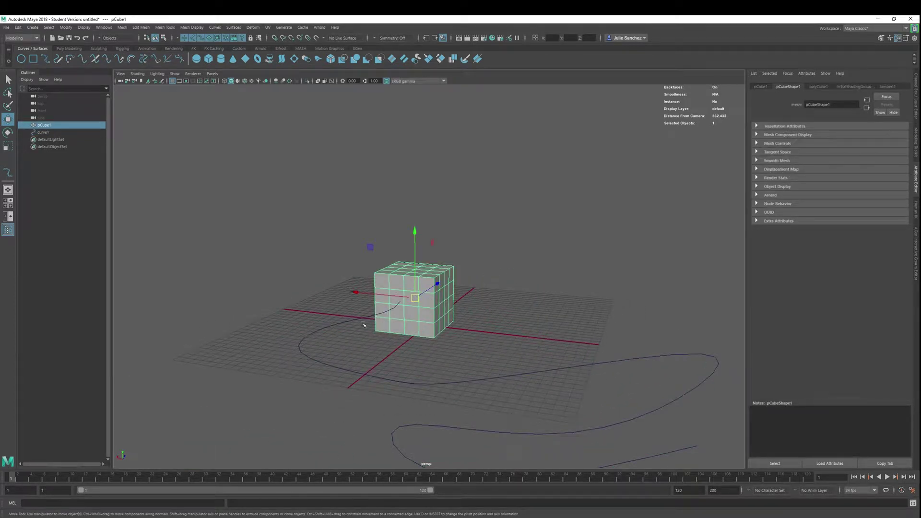
drag(298, 354, 298, 355)
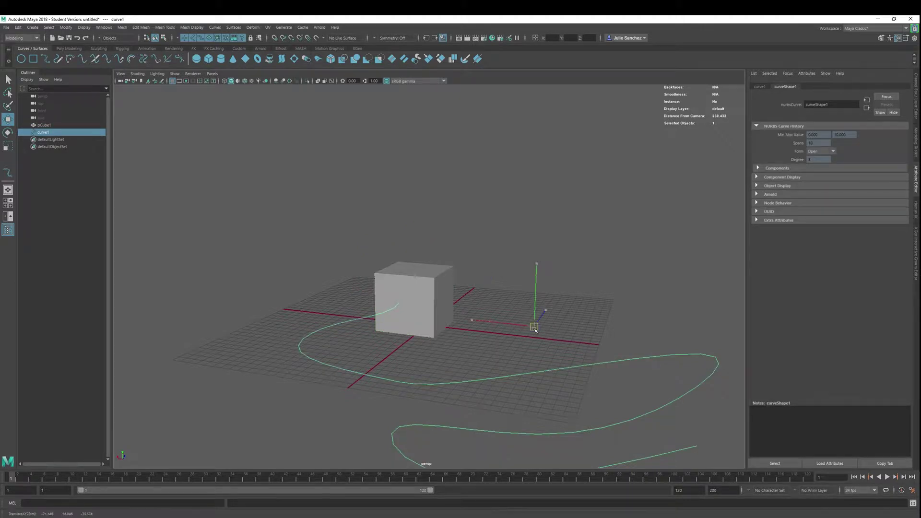
click(427, 291)
key(4)
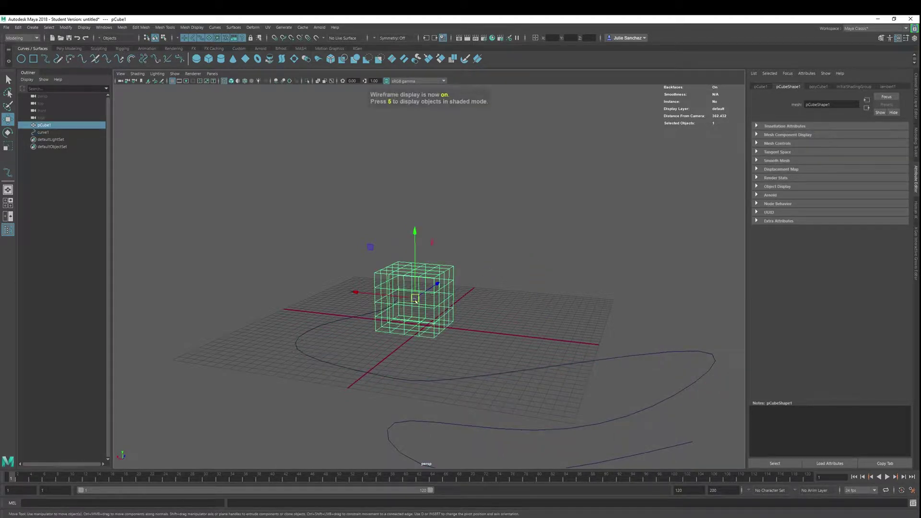
alt+drag(294, 396, 358, 384)
alt+right_drag(357, 385, 423, 324)
alt+drag(504, 415, 386, 324)
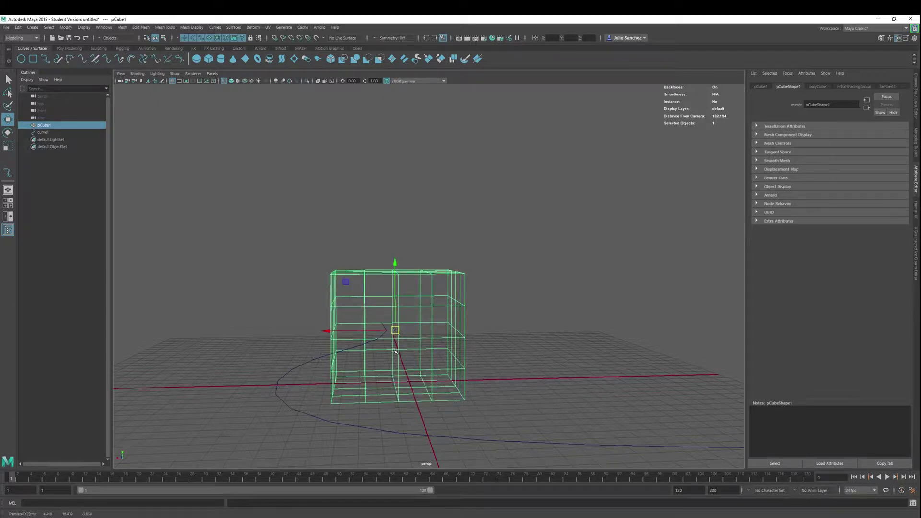
Step: Nudge curve1 so its starting end sits inside the wireframe cube
click(445, 441)
click(394, 434)
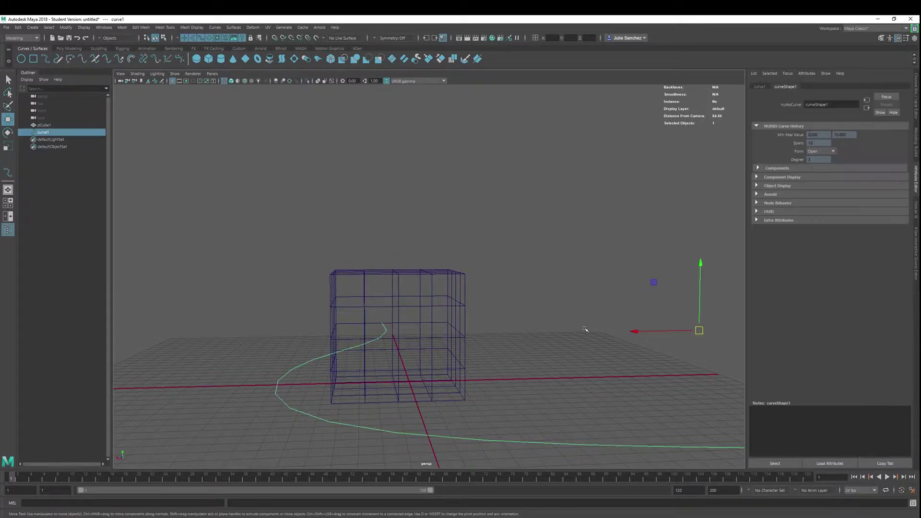
drag(698, 334, 700, 331)
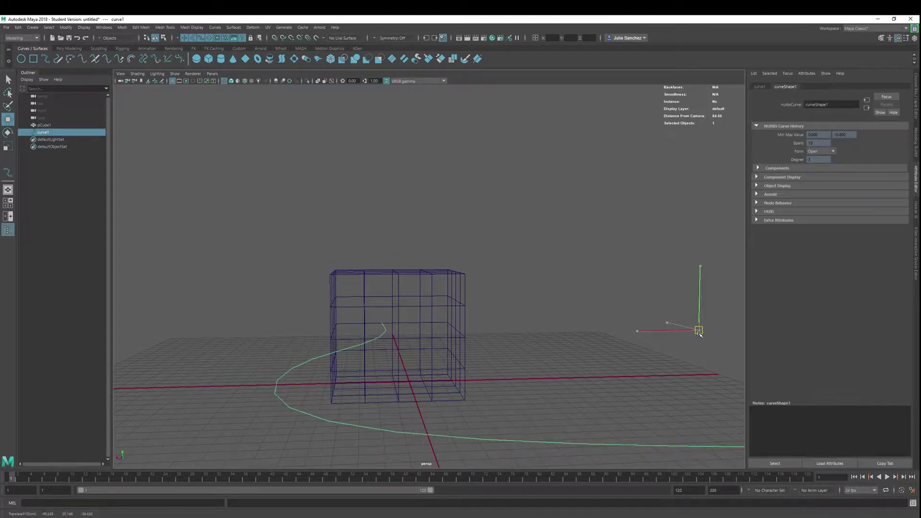
mouse_move(275, 424)
alt+mouse_down()
mouse_move(312, 407)
mouse_move(344, 411)
mouse_move(253, 409)
mouse_move(274, 405)
mouse_move(297, 419)
mouse_move(280, 461)
mouse_move(292, 459)
mouse_move(302, 456)
mouse_move(268, 420)
alt+mouse_up()
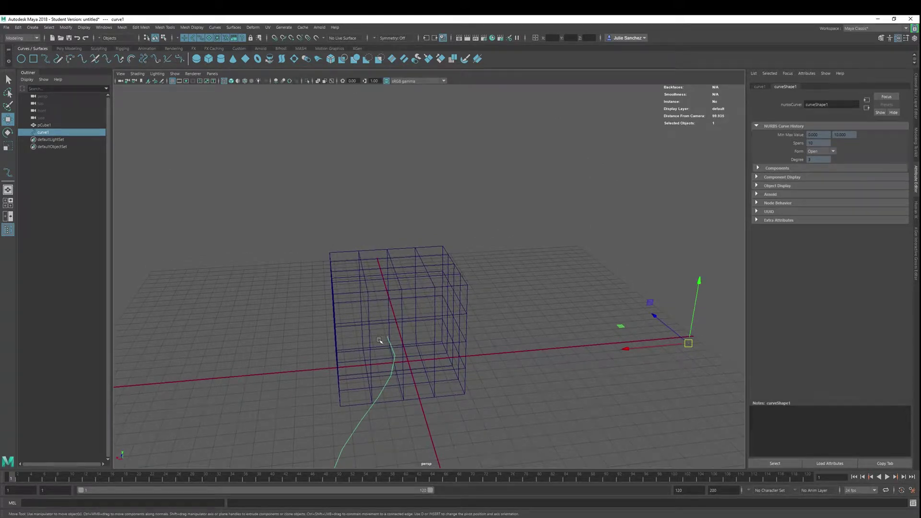
drag(270, 244, 480, 306)
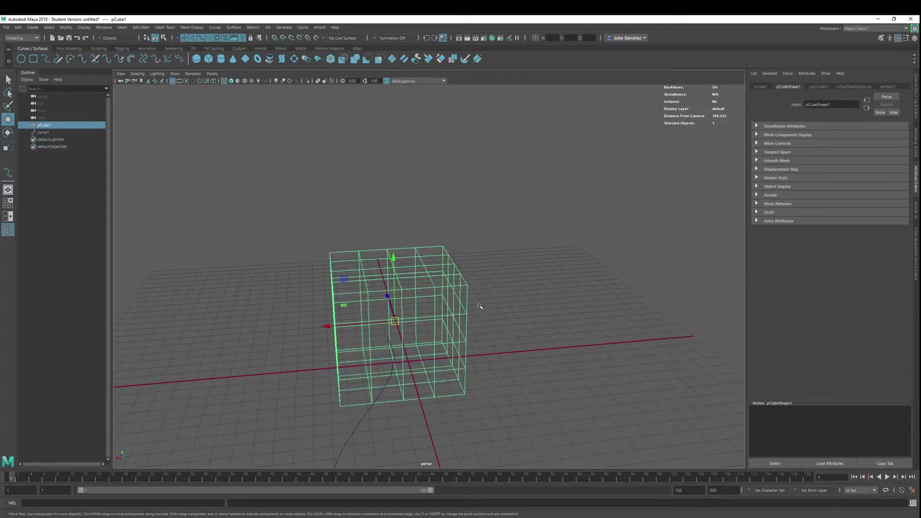
Step: Select a front face of pCube1 and add curve1 to the selection
mouse_move(543, 270)
right_down()
mouse_move(573, 258)
mouse_move(547, 281)
right_up()
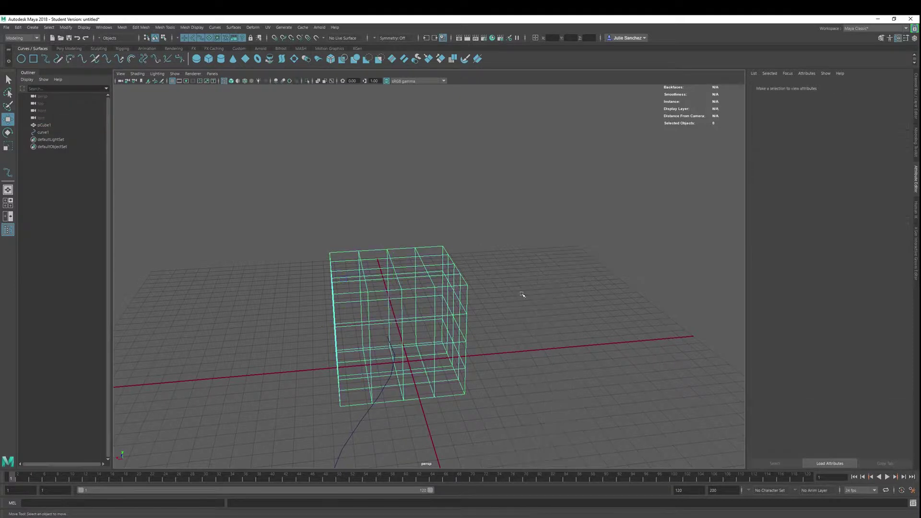
click(388, 343)
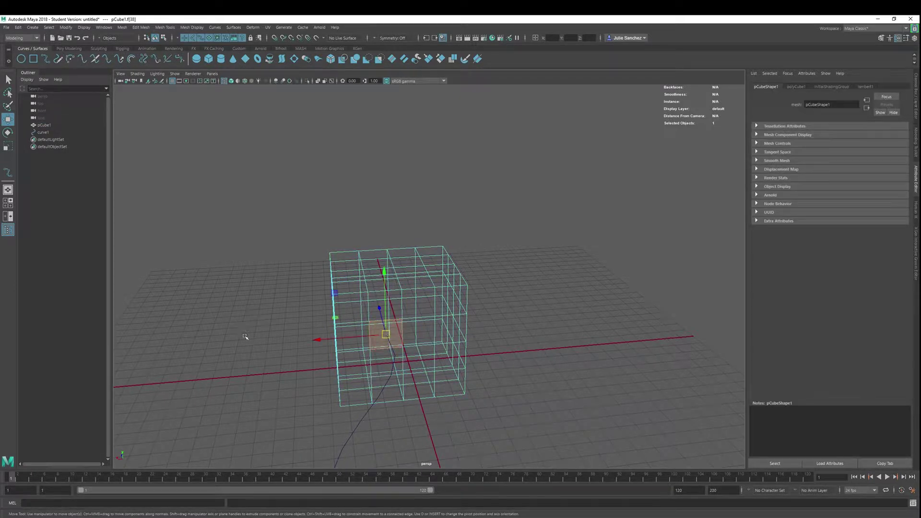
click(264, 345)
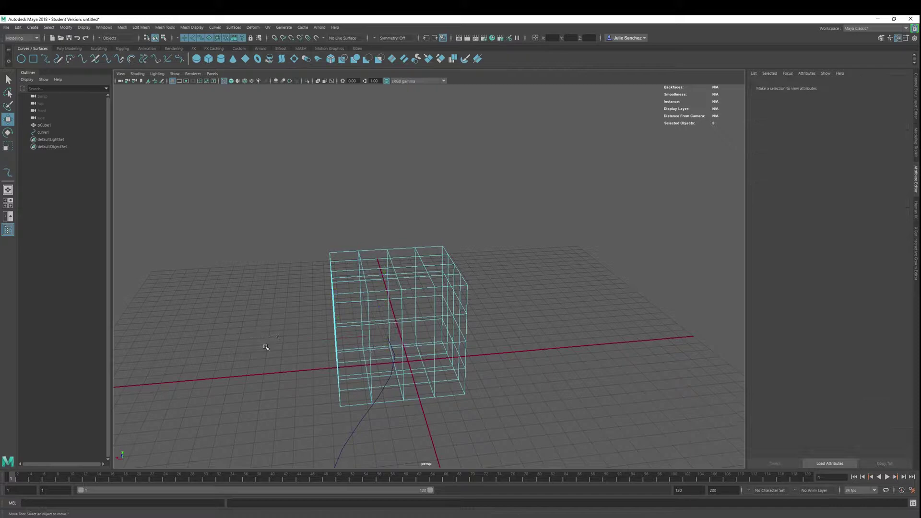
click(379, 332)
alt+drag(232, 370, 309, 370)
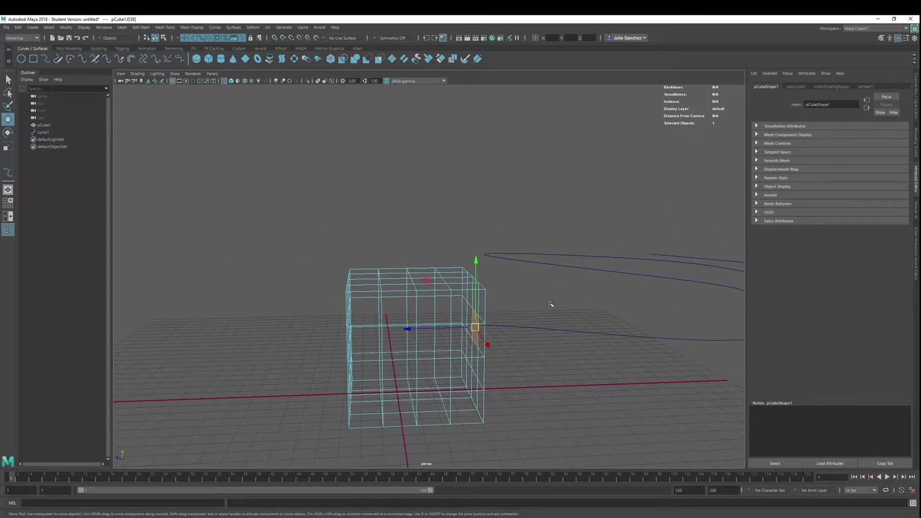
drag(550, 304, 502, 377)
scroll(499, 375, up, 5)
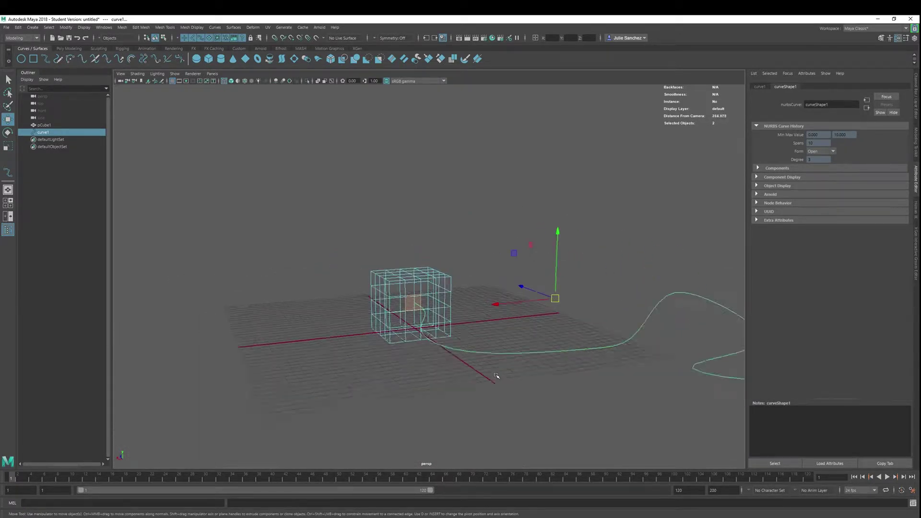
Step: Extrude the face along curve1 with 25 divisions, viewed as shaded geometry
key(ctrl+e)
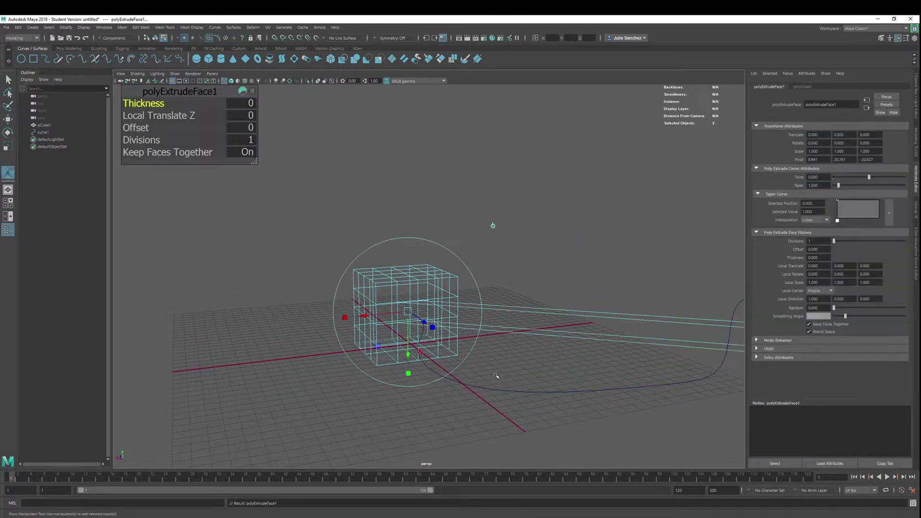
alt+drag(496, 375, 494, 369)
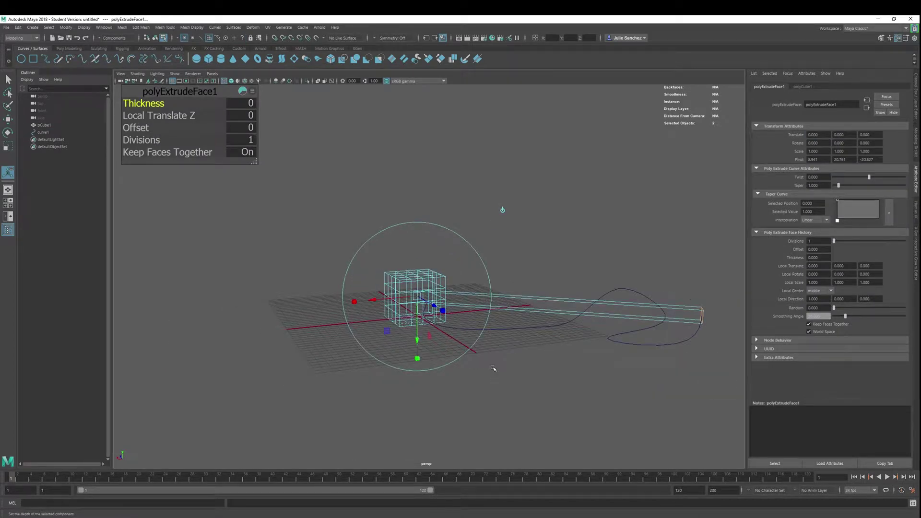
key(5)
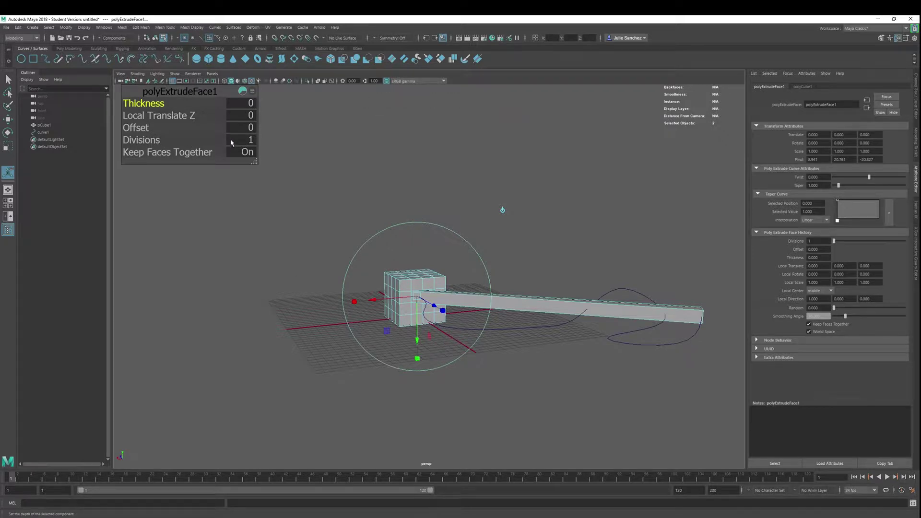
drag(232, 142, 413, 208)
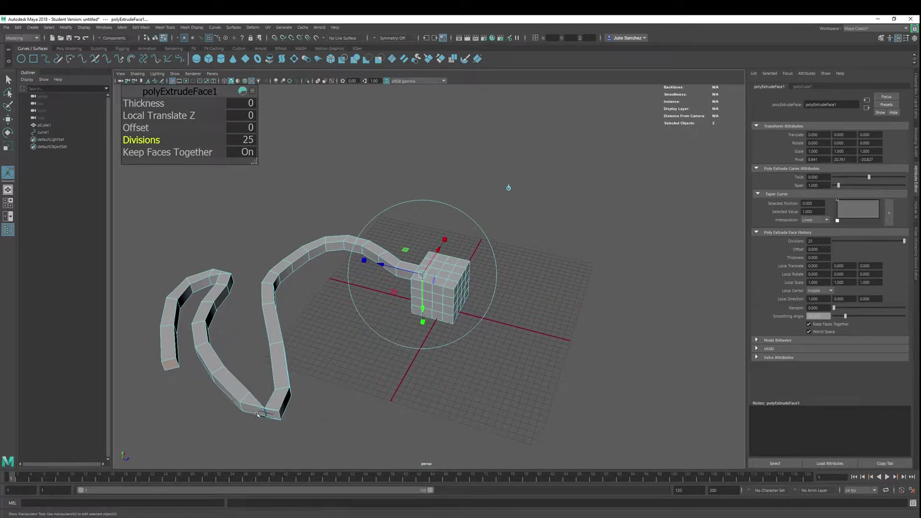
alt+drag(270, 417, 456, 373)
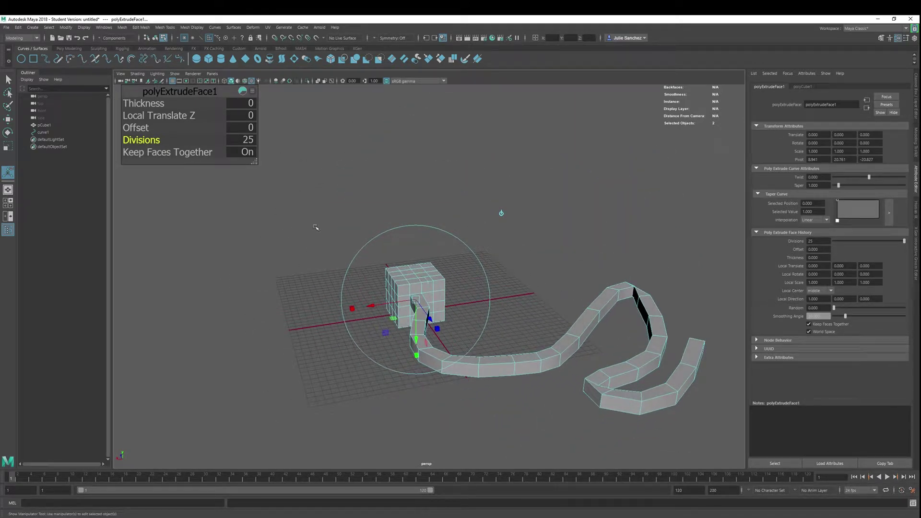
alt+drag(335, 278, 390, 254)
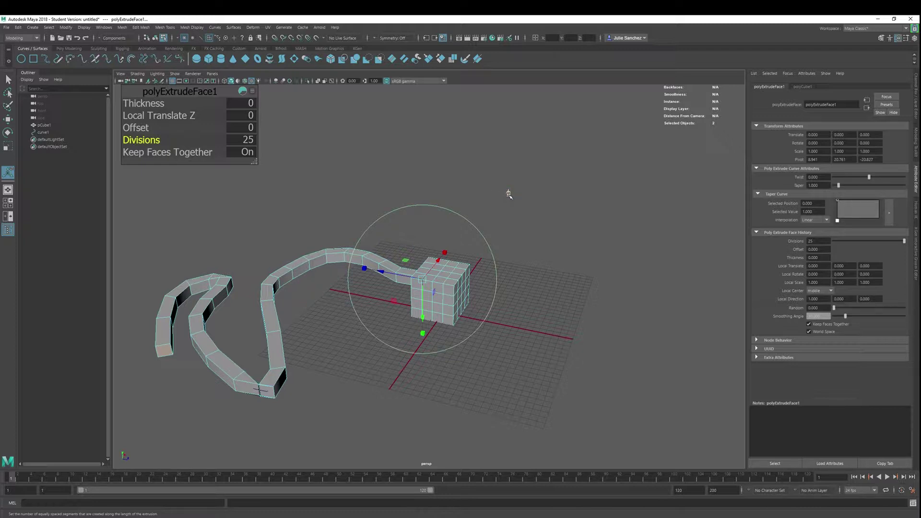
Step: Select pCube1 and curve1 together in the Outliner
key(t)
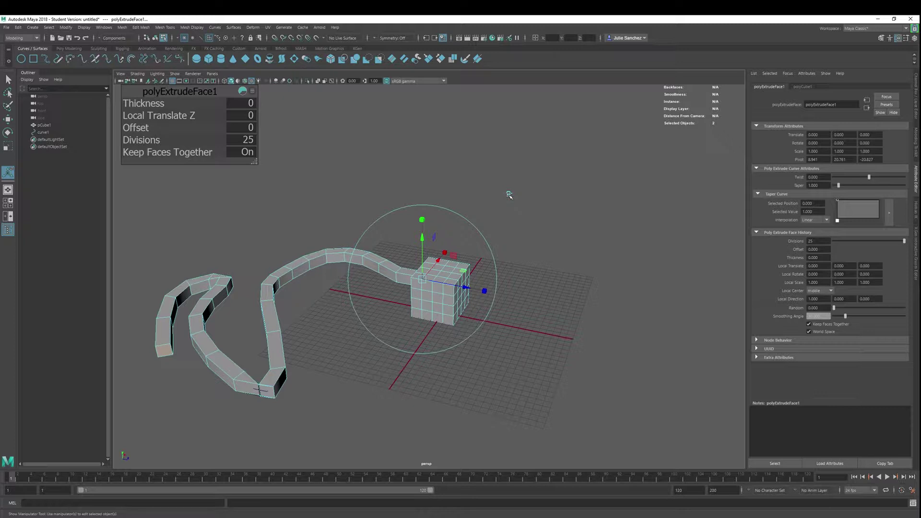
click(43, 125)
ctrl+click(45, 132)
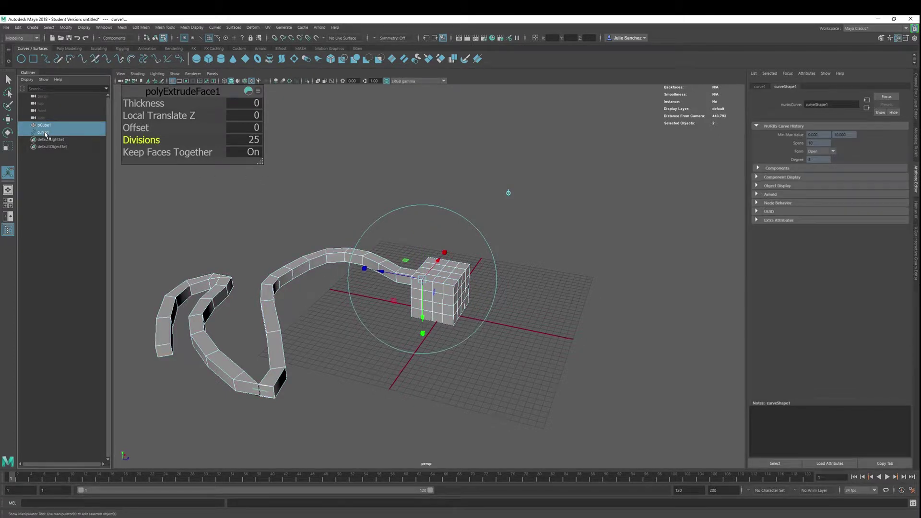
Step: Delete the extruded cube and curve, then drag out a new cube on the grid
key(Delete)
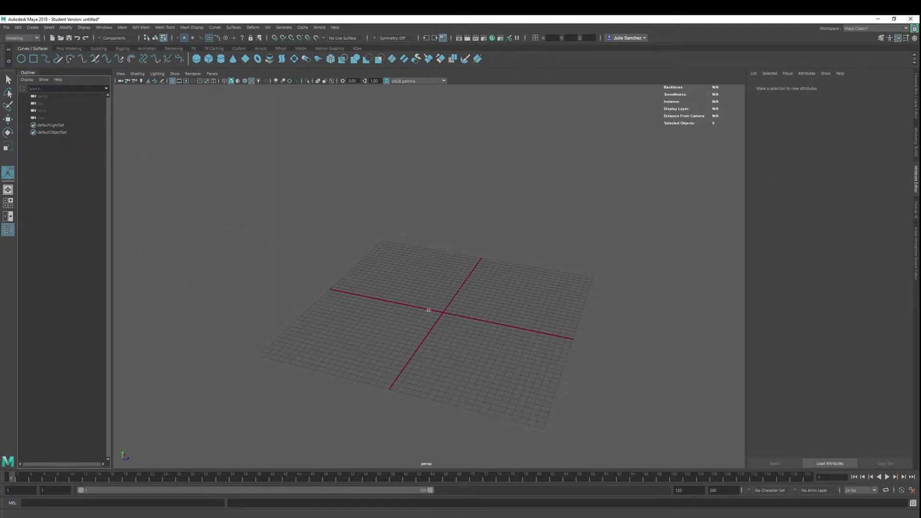
shift+right_drag(432, 301, 438, 338)
drag(429, 302, 446, 292)
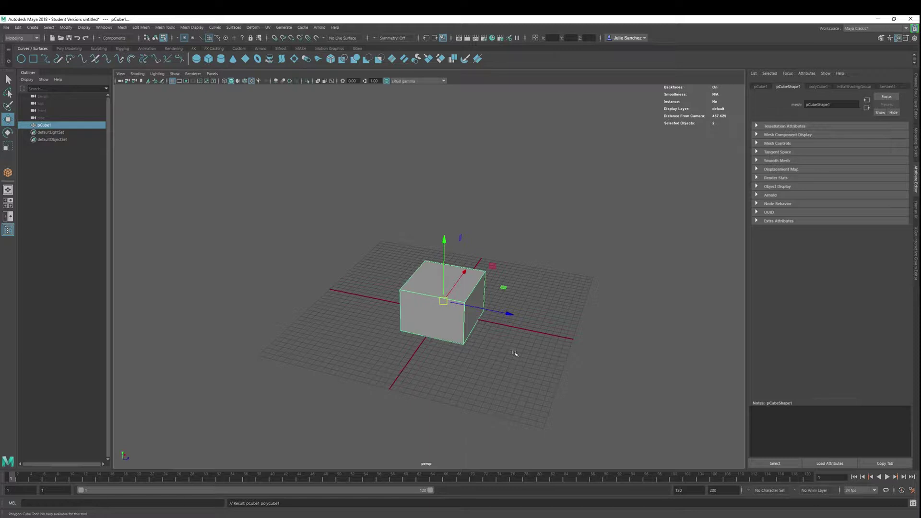
key(q)
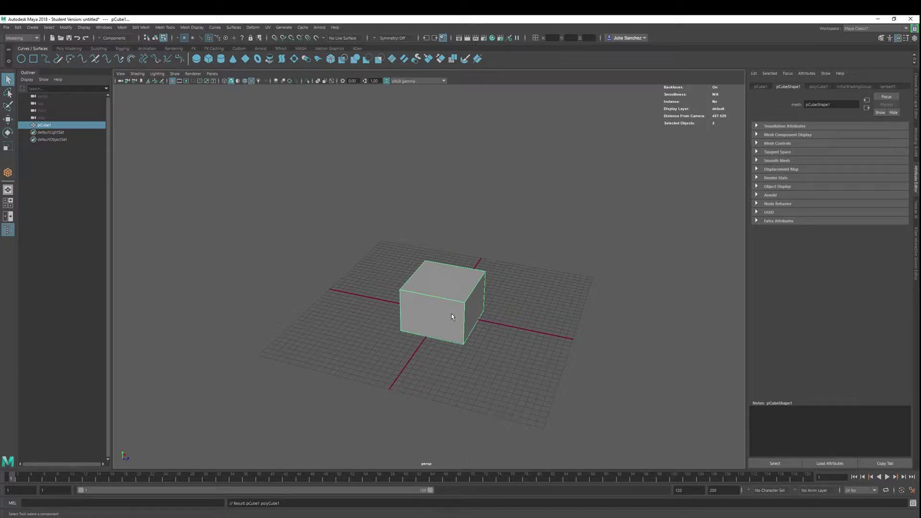
Step: Draw a smaller box, pCube2, behind the first cube and select both
key(g)
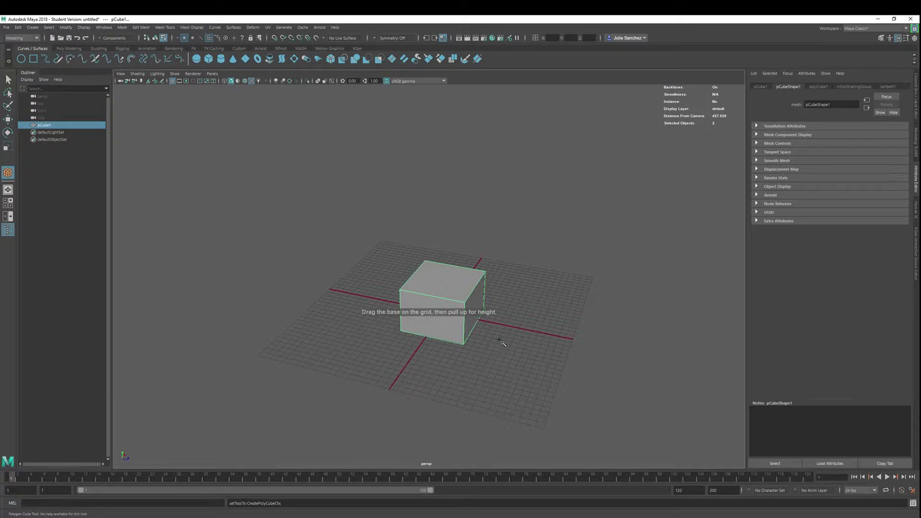
drag(499, 338, 527, 319)
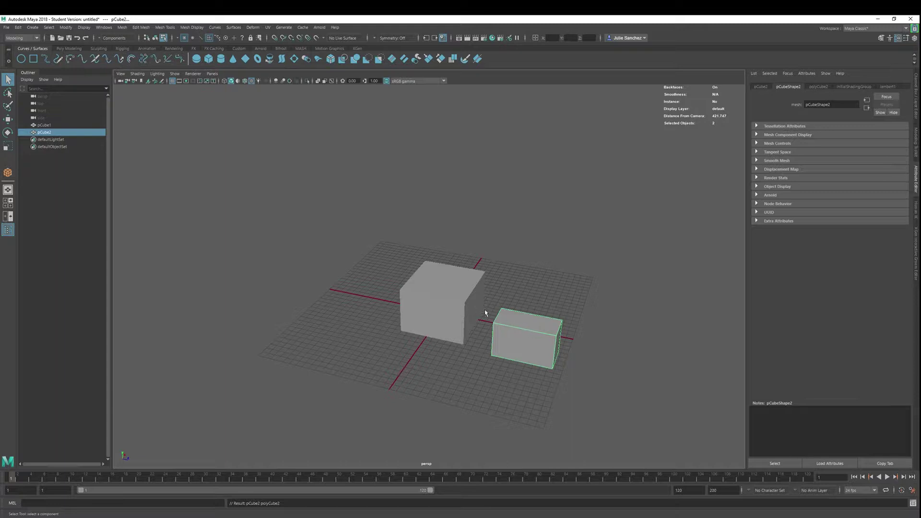
alt+drag(595, 307, 516, 286)
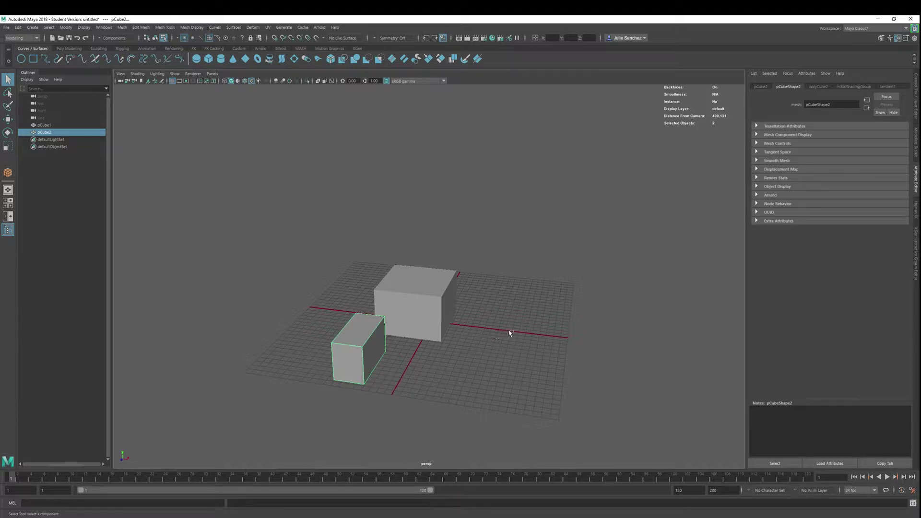
alt+drag(517, 329, 376, 272)
drag(359, 213, 500, 356)
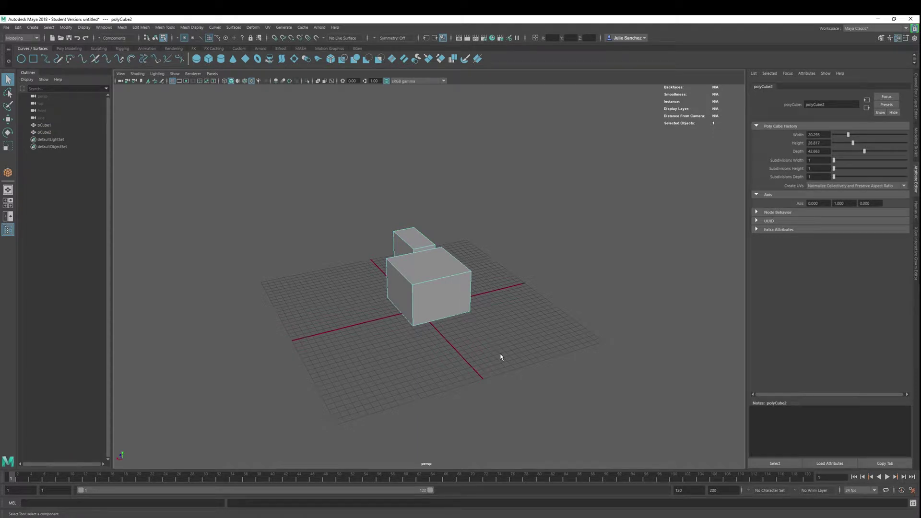
key(F11)
Step: Select only the small cube pCube2 and delete it
click(415, 239)
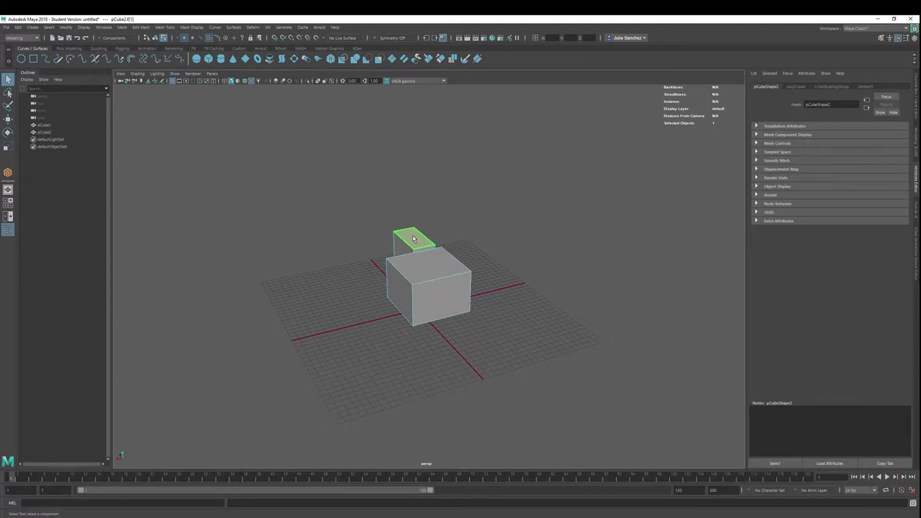
drag(365, 221, 437, 243)
right_drag(461, 210, 395, 222)
drag(347, 225, 450, 245)
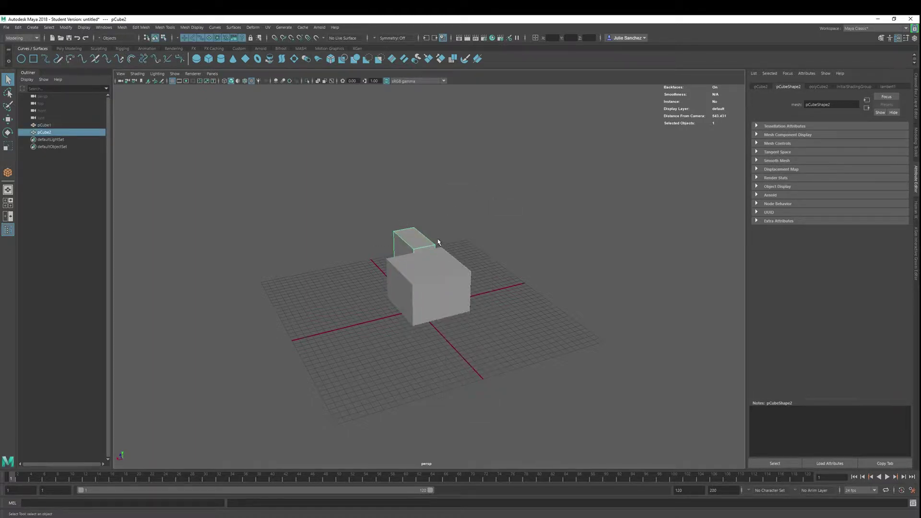
key(Delete)
Step: Set pCube1's subdivisions to 4 width, 5 height and 4 depth
click(423, 286)
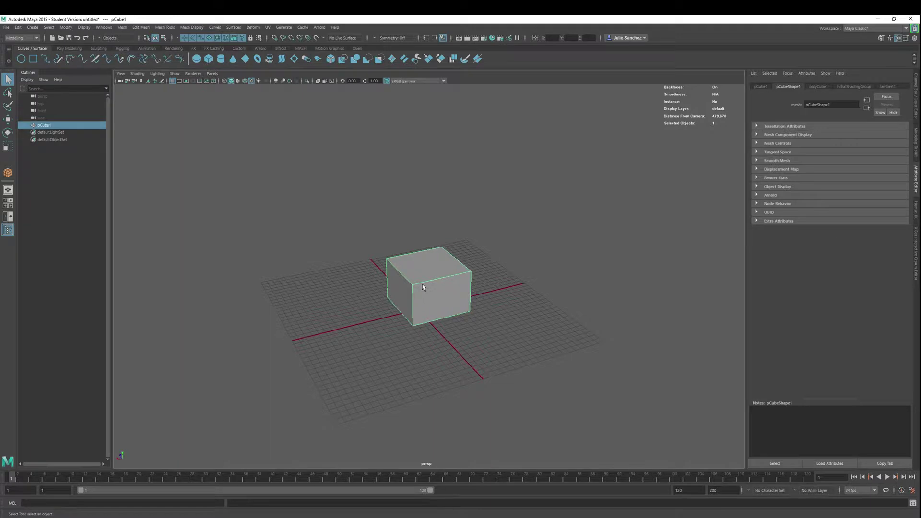
click(818, 87)
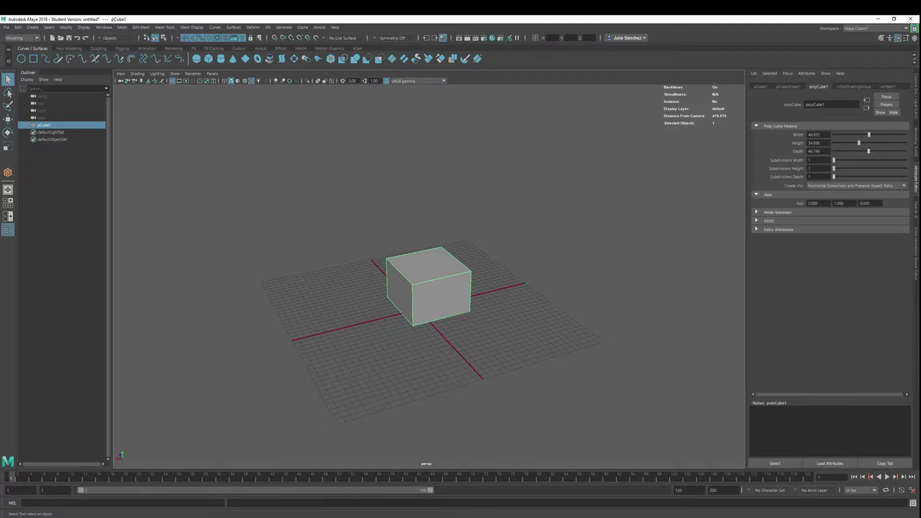
drag(833, 161, 838, 177)
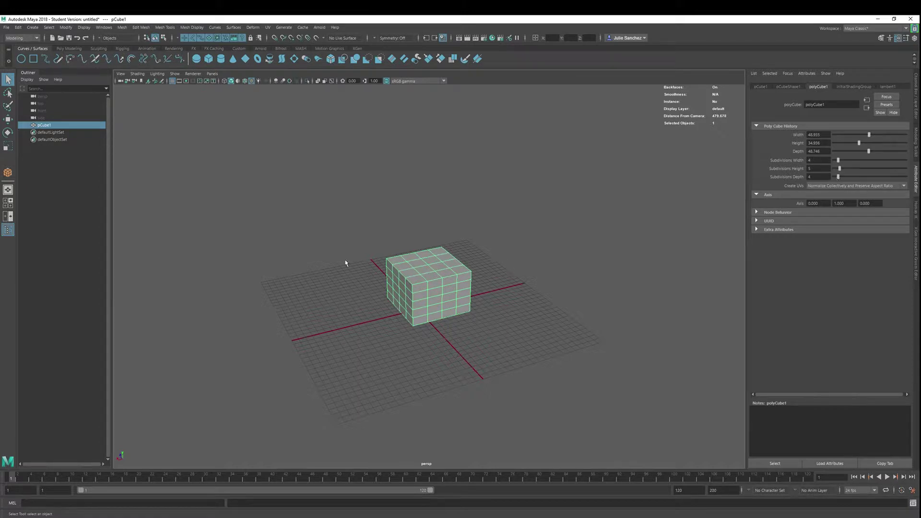
alt+drag(254, 247, 320, 261)
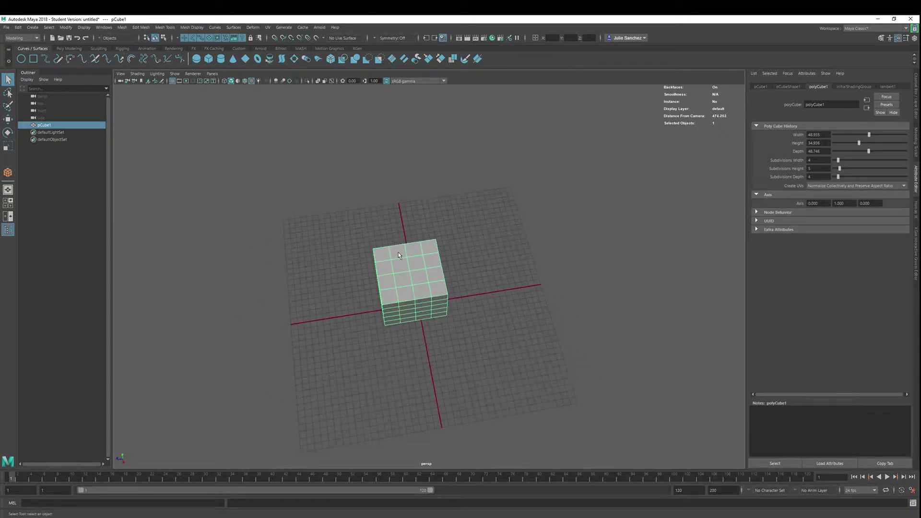
right_drag(458, 233, 454, 248)
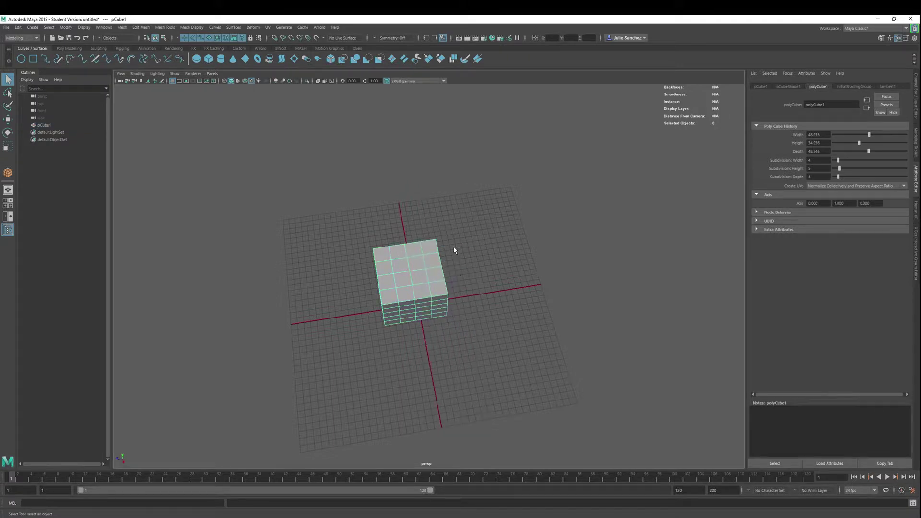
Step: Select three top faces of pCube1 and extrude them upward
click(400, 250)
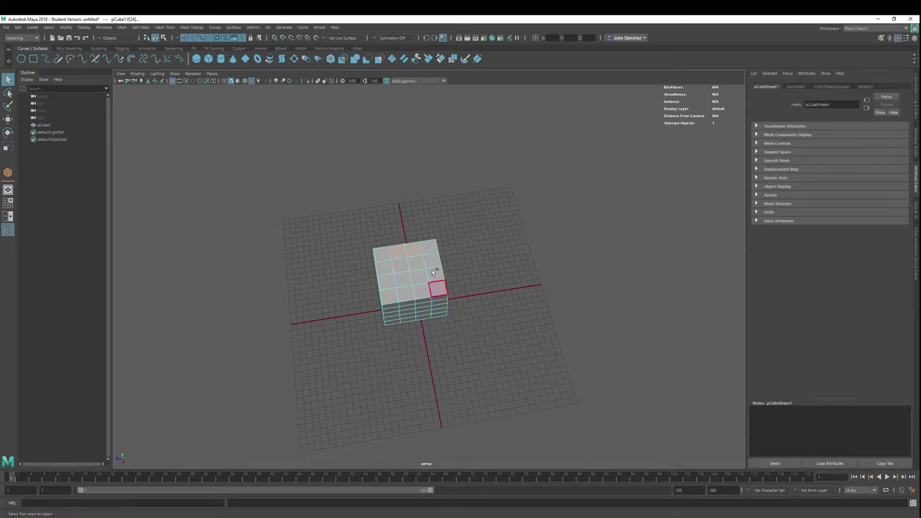
shift+click(416, 248)
shift+click(381, 251)
key(w)
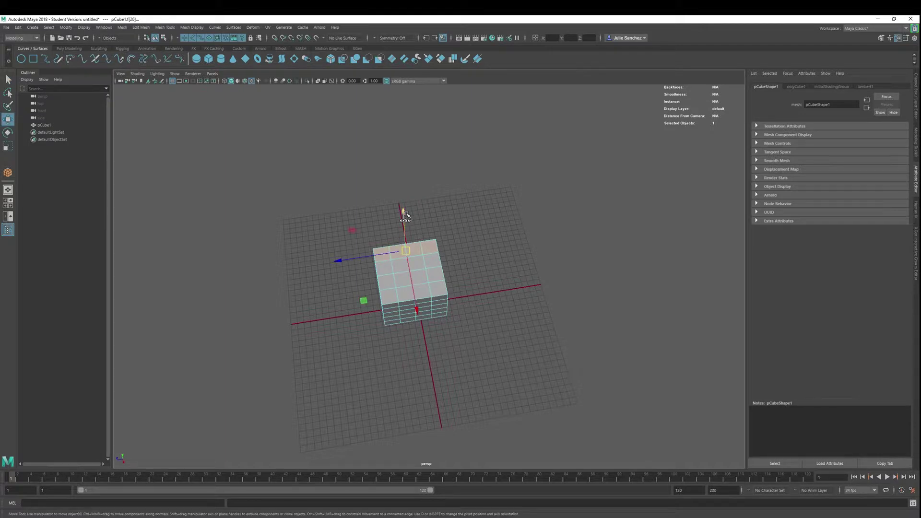
key(ctrl+e)
drag(405, 206, 397, 158)
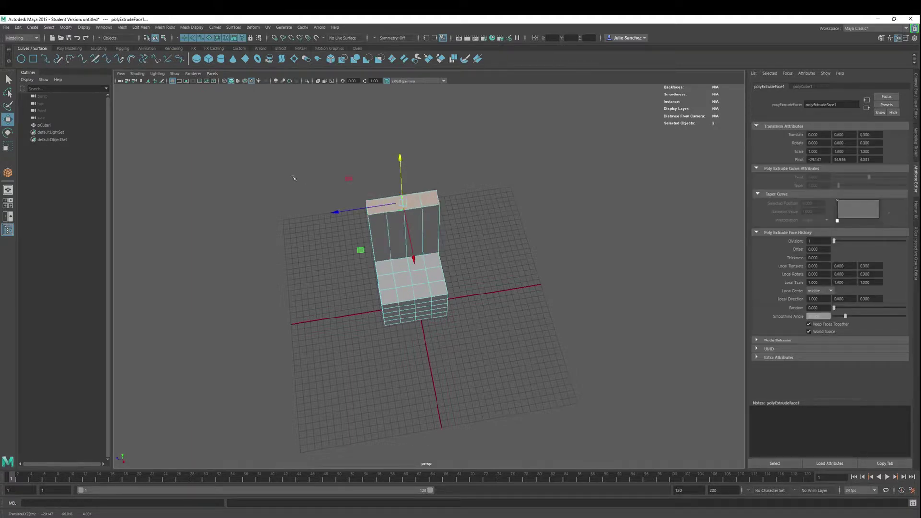
Step: Turn Keep Faces Together off and adjust Divisions to taper the roof to a point
key(t)
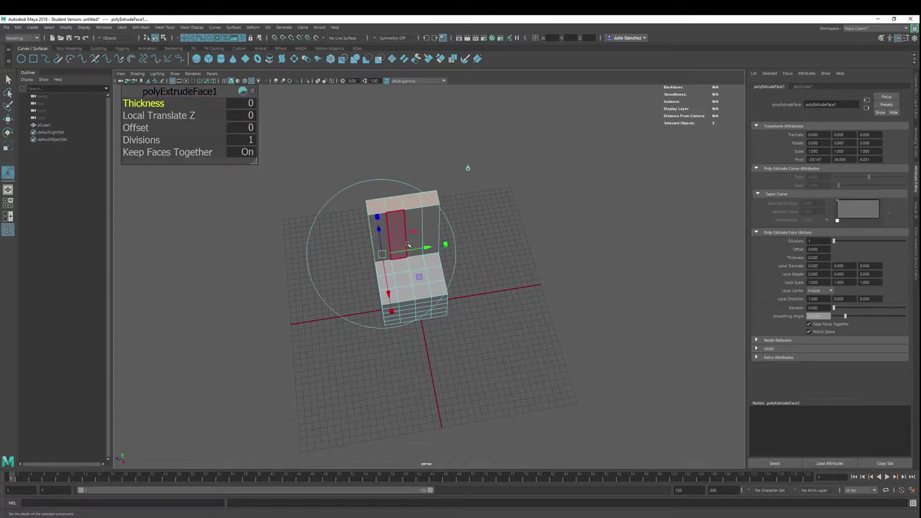
click(190, 152)
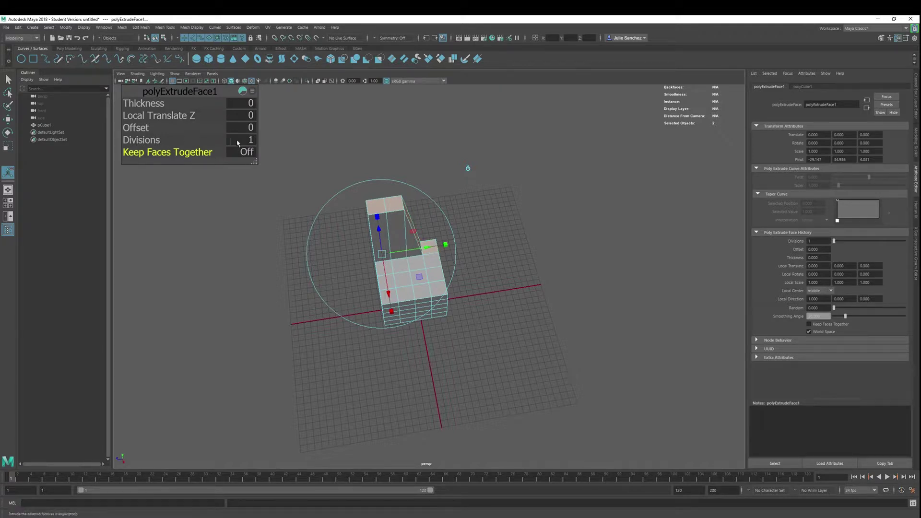
drag(201, 139, 237, 140)
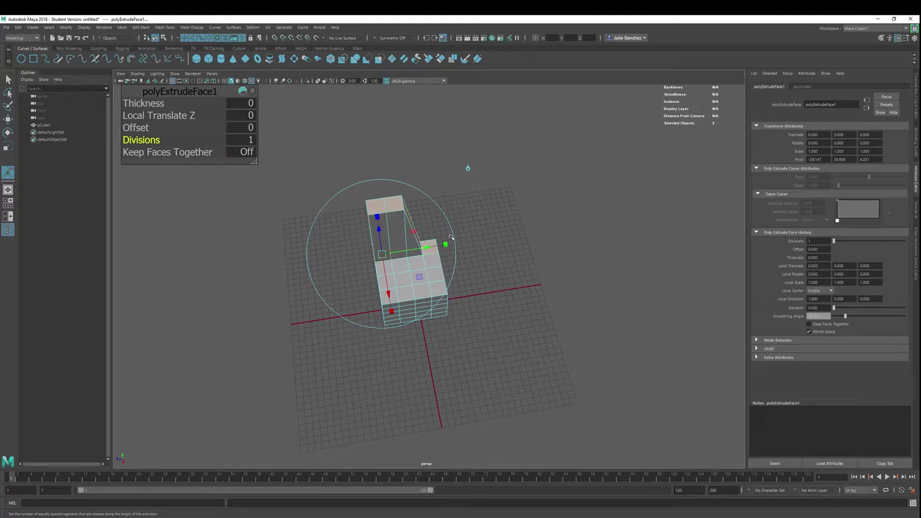
alt+drag(541, 292, 528, 248)
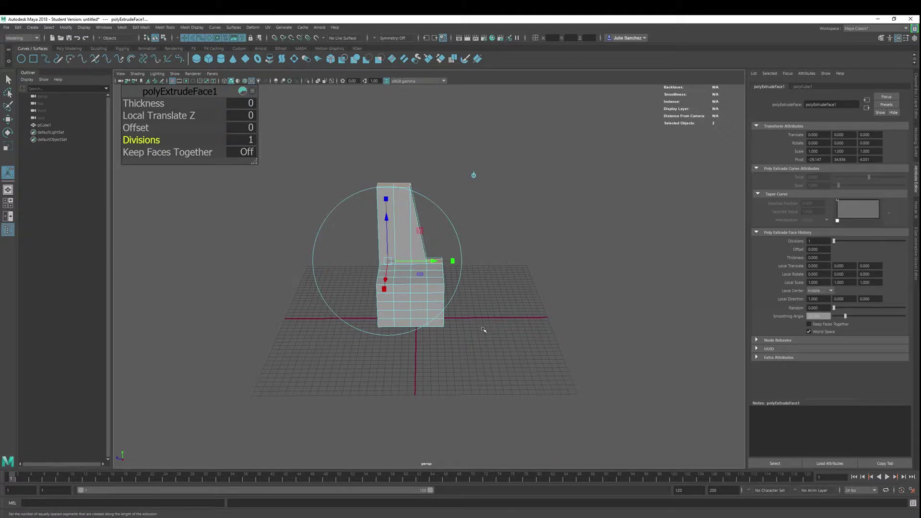
mouse_move(484, 330)
right_down()
mouse_move(480, 338)
mouse_move(481, 326)
right_up()
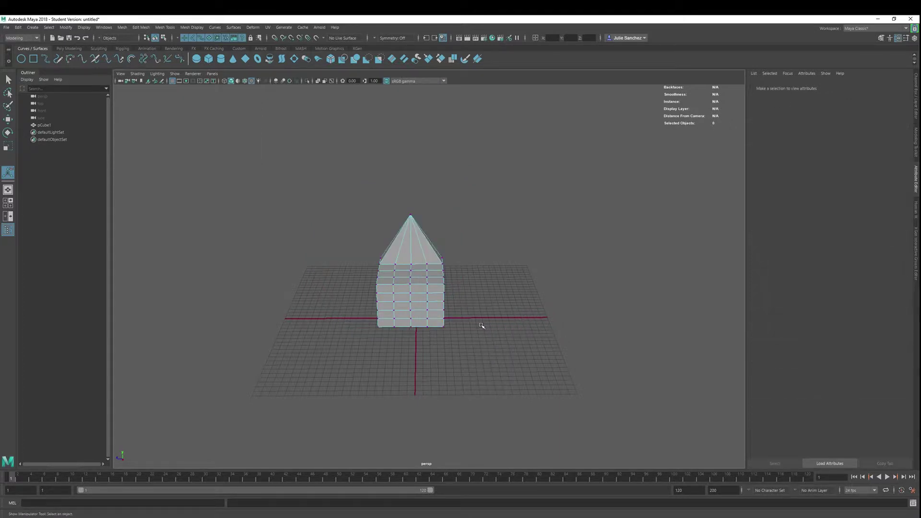
right_drag(482, 275, 512, 263)
Step: Draw a second cube beside the house block and give it 5 width and 4 height subdivisions
click(491, 299)
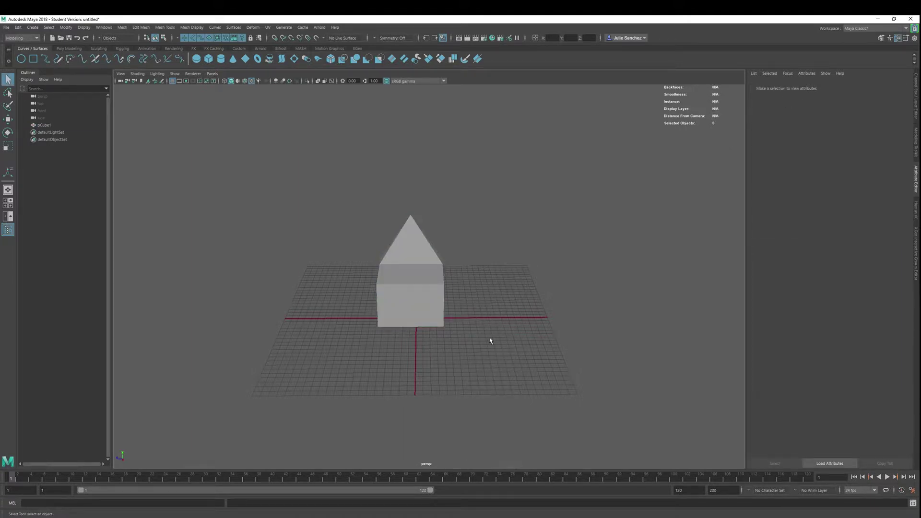
shift+right_drag(490, 340, 489, 356)
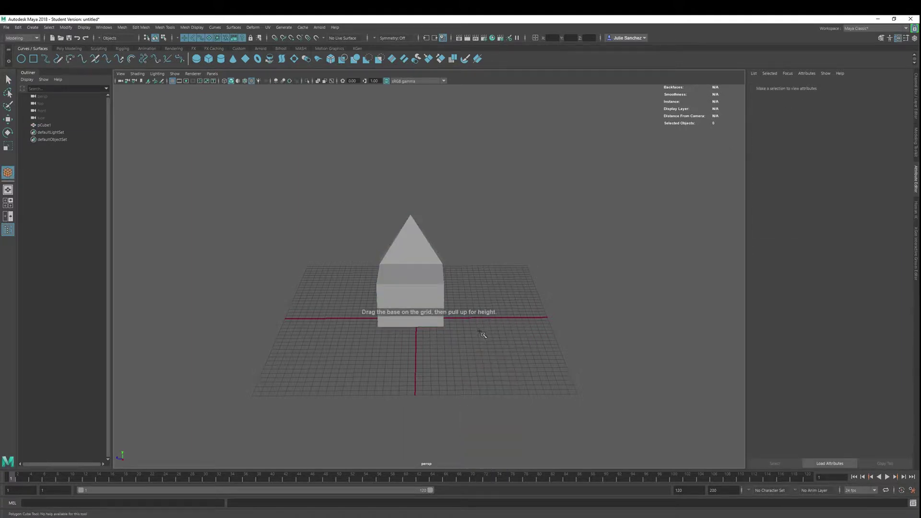
drag(482, 334, 513, 309)
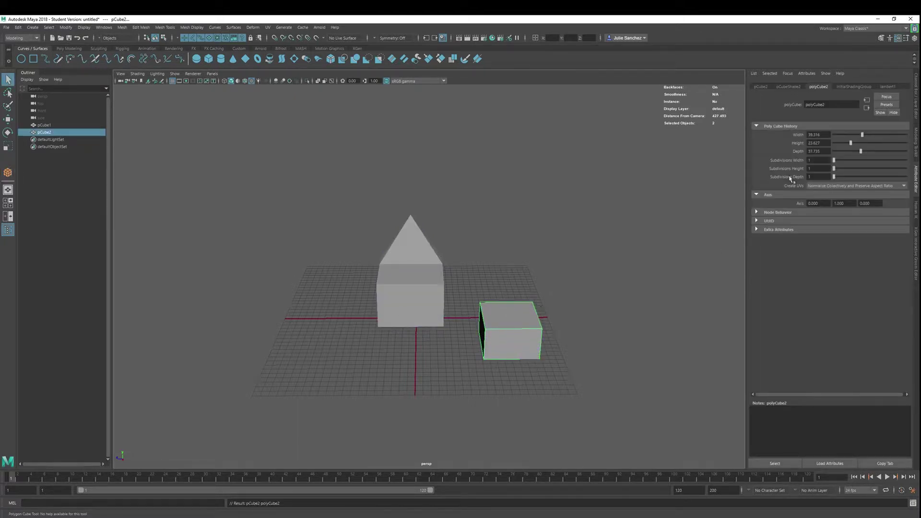
drag(835, 161, 839, 177)
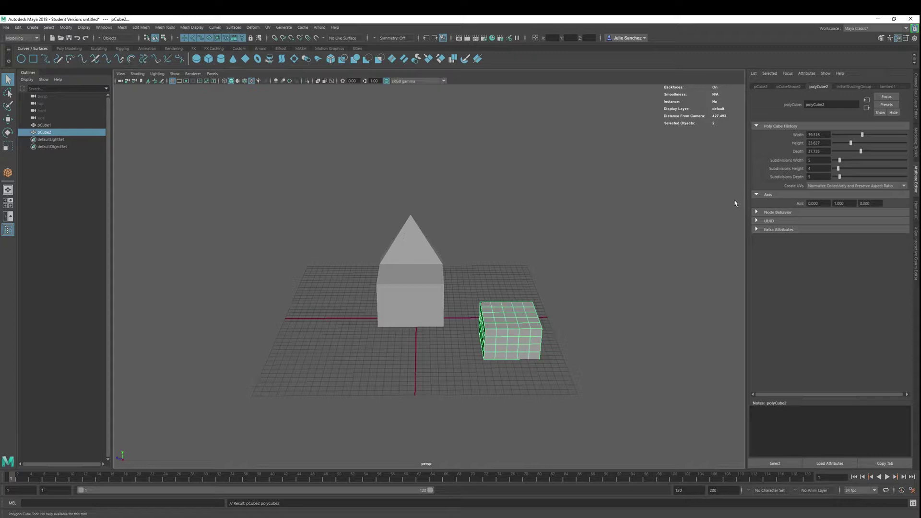
alt+drag(463, 207, 476, 324)
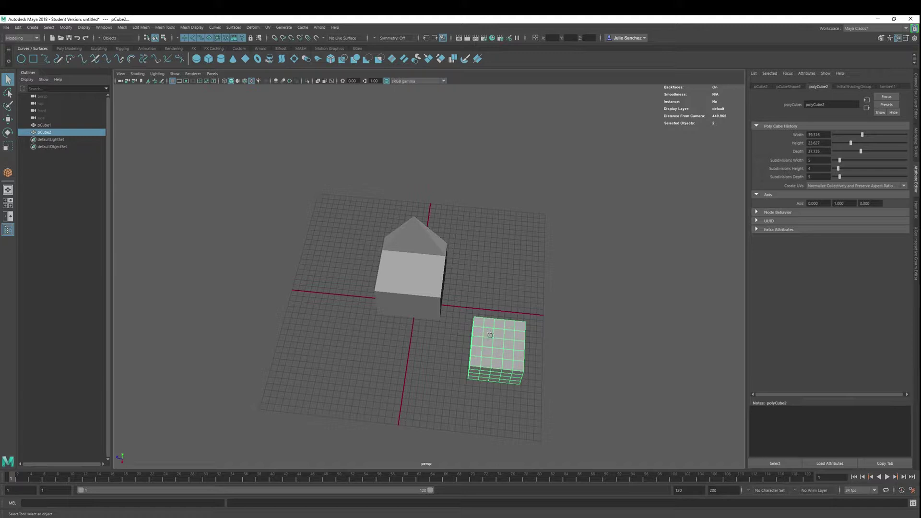
Step: Put the subdivided cube in face mode and select a 3x3 block of its top faces
ctrl+click(490, 335)
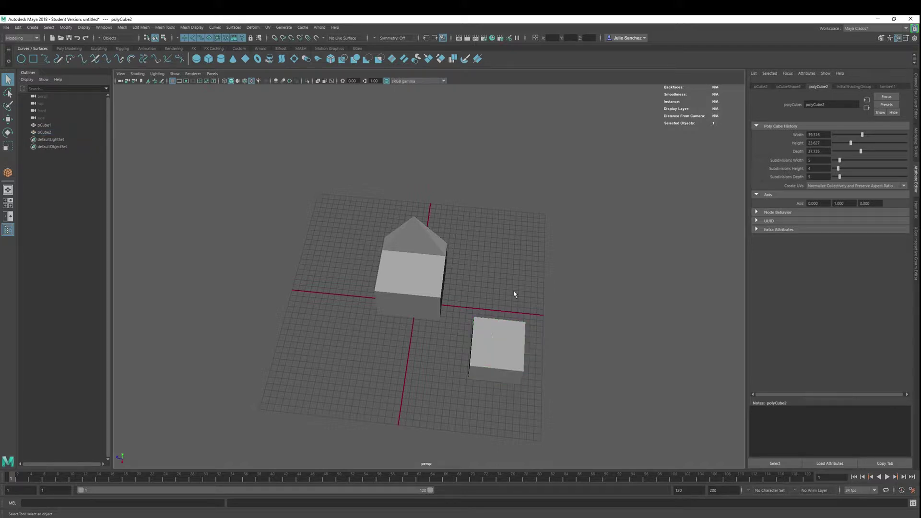
click(490, 328)
right_drag(525, 270, 525, 294)
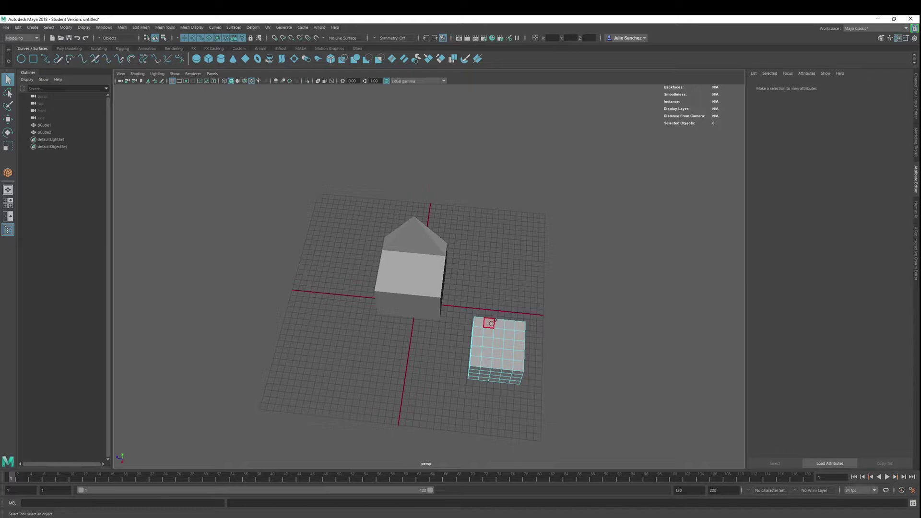
mouse_move(495, 320)
mouse_down()
mouse_move(510, 347)
mouse_move(495, 332)
mouse_move(487, 337)
mouse_move(506, 356)
mouse_move(485, 363)
mouse_move(520, 369)
mouse_move(516, 324)
mouse_move(475, 328)
mouse_move(475, 362)
mouse_up()
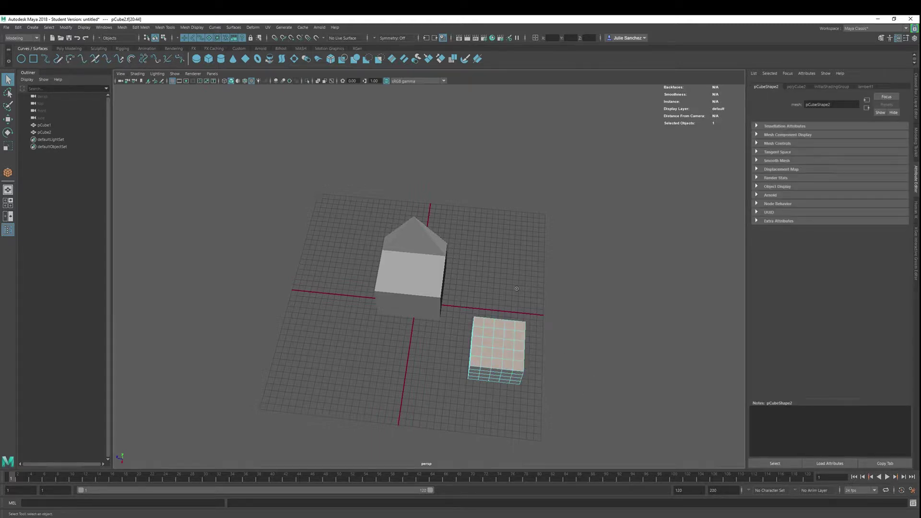
alt+drag(522, 282, 494, 327)
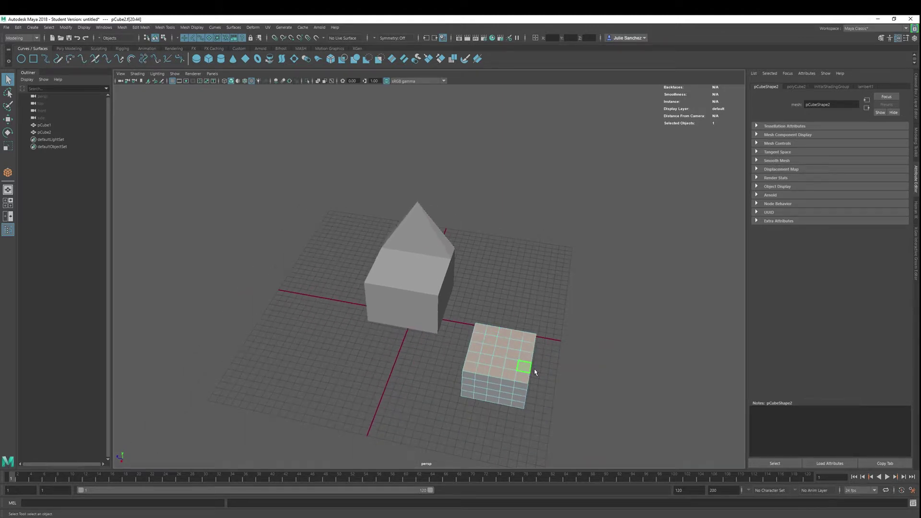
Step: Scale the top faces along depth, then extrude and raise them into the first tier
key(w)
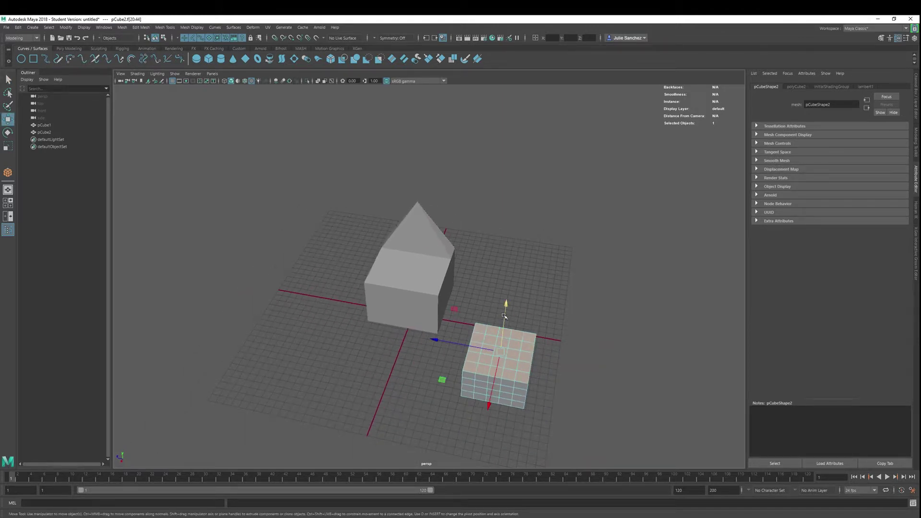
key(r)
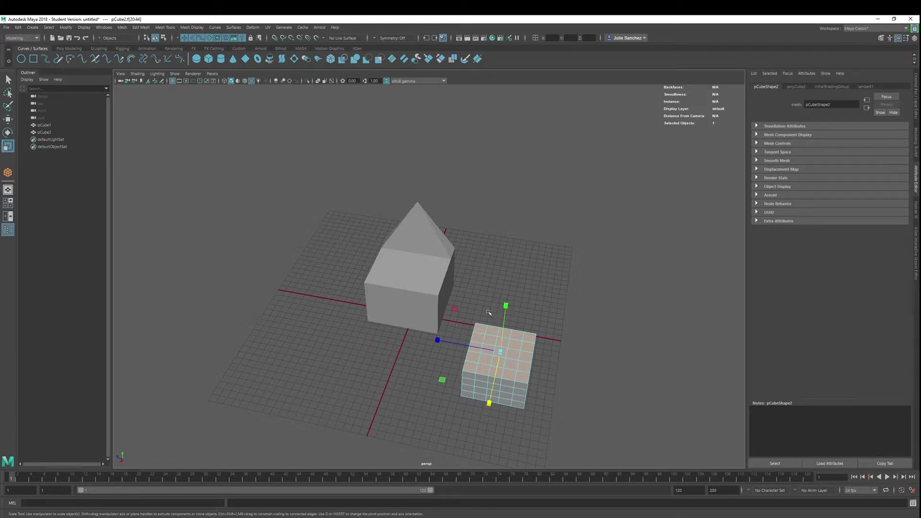
drag(437, 341, 451, 345)
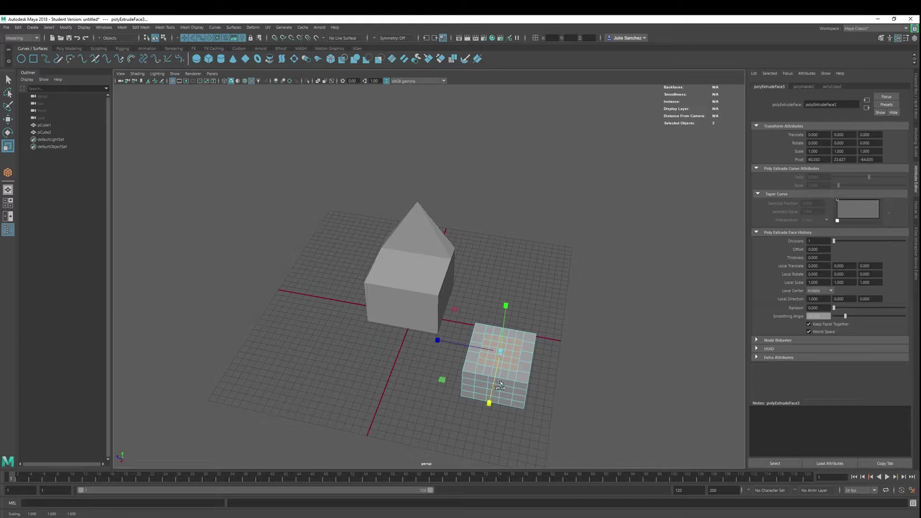
key(w)
shift+click(504, 306)
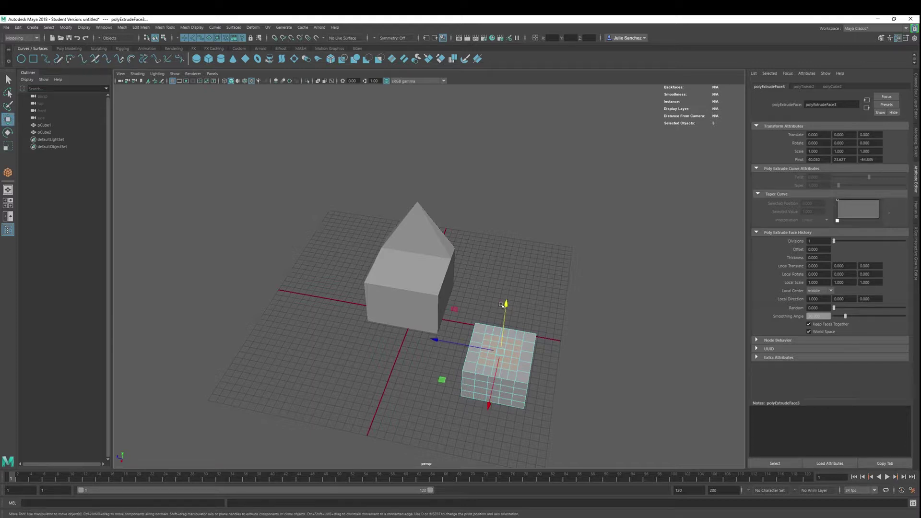
drag(504, 305, 512, 267)
Step: Extrude, shrink and raise the top faces again into narrower upper tiers
key(r)
shift+click(510, 269)
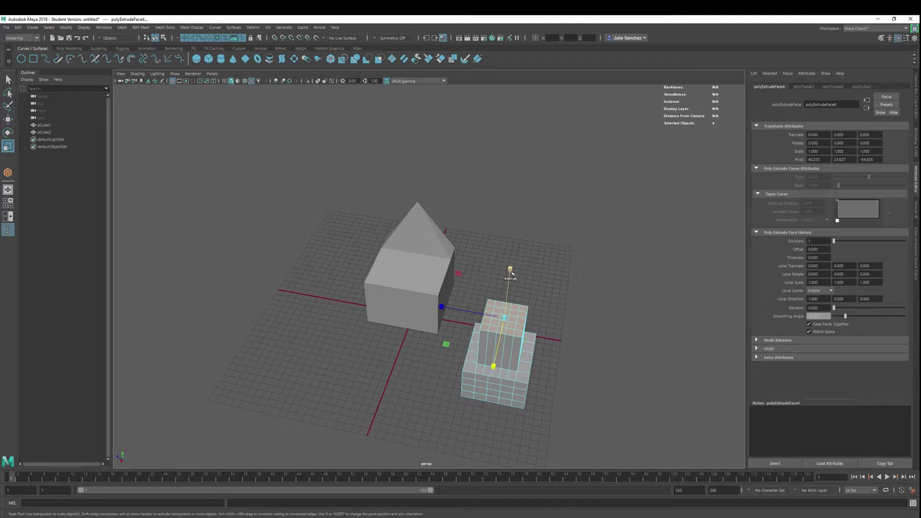
shift+click(441, 307)
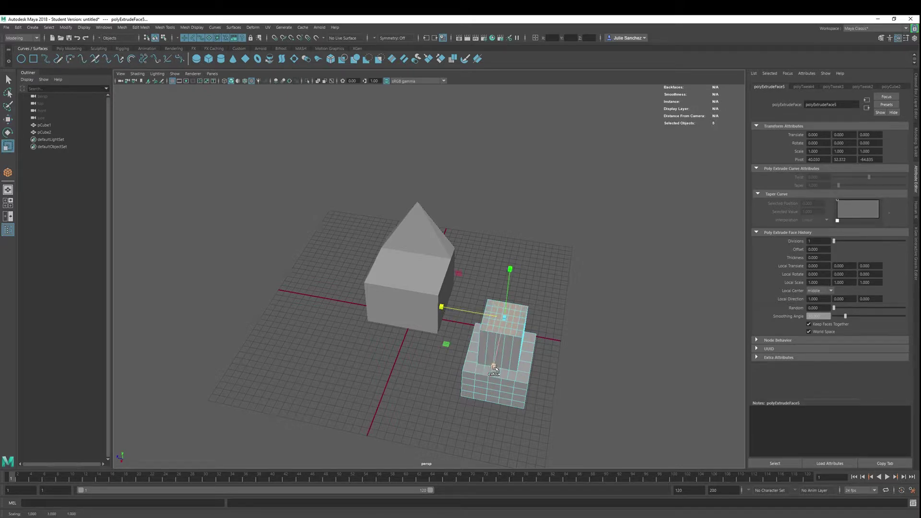
shift+click(493, 366)
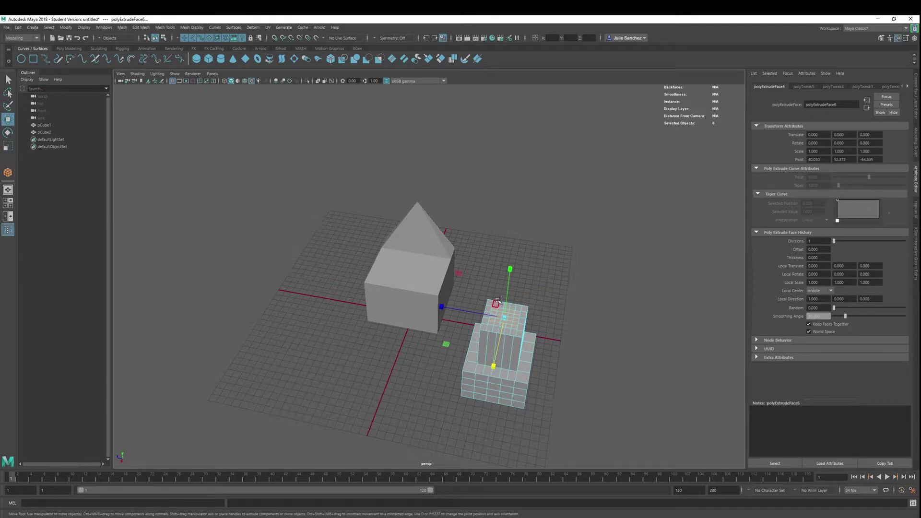
key(w)
shift+drag(510, 272, 513, 244)
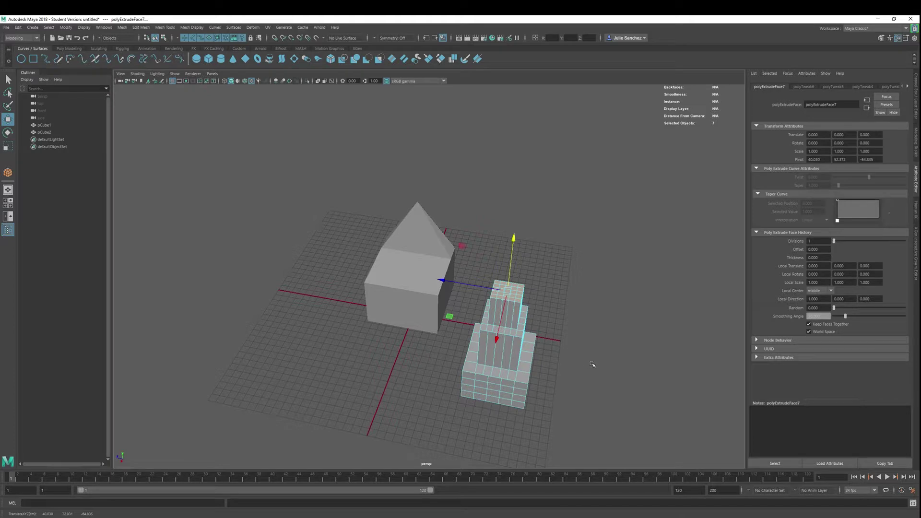
alt+drag(594, 366, 610, 352)
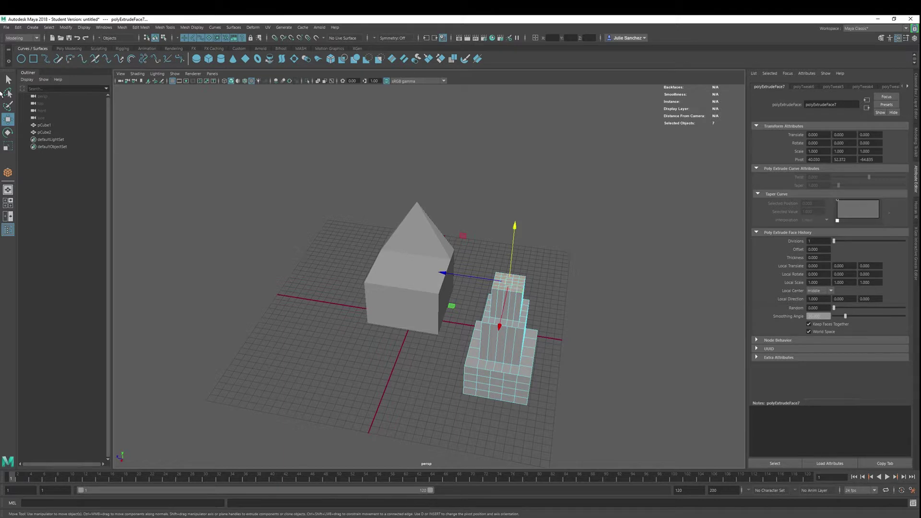
double_click(7, 121)
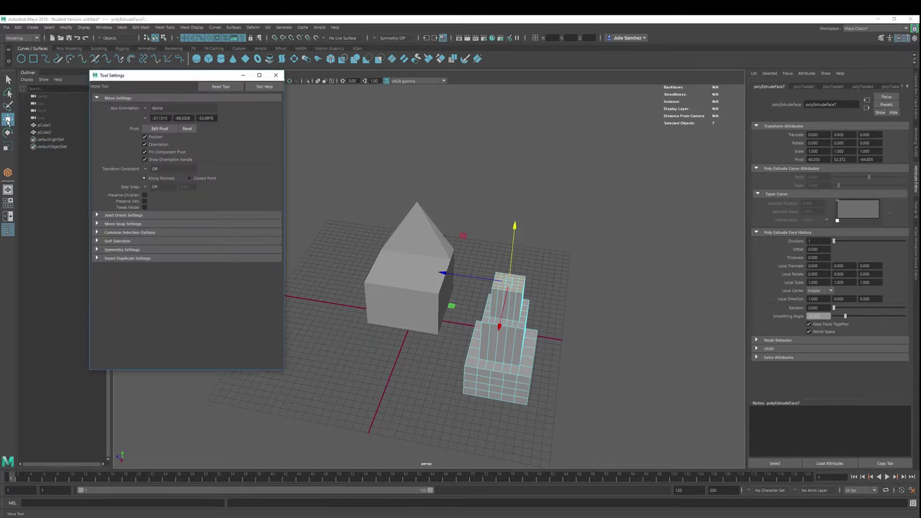
click(97, 258)
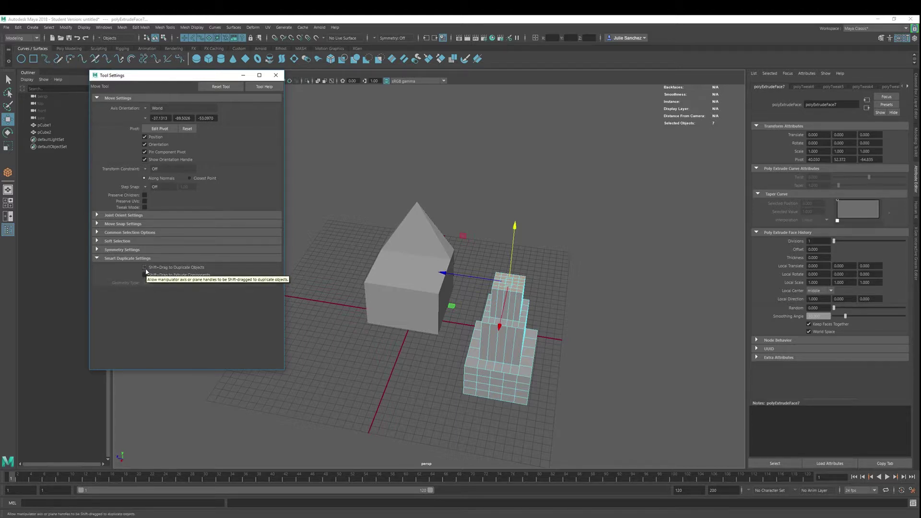
click(145, 267)
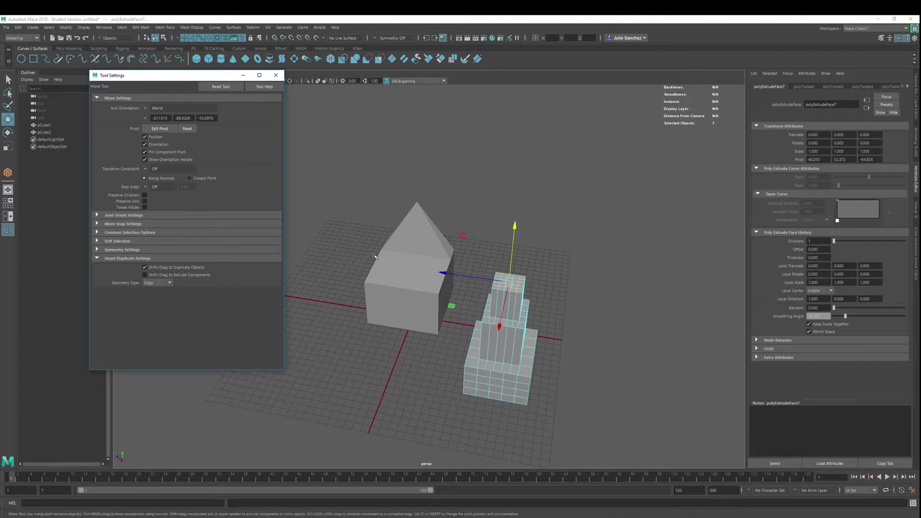
click(412, 288)
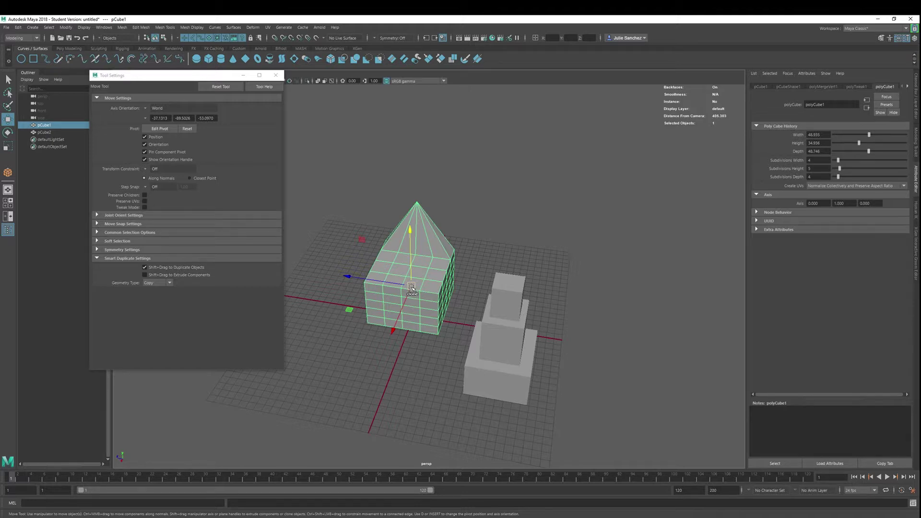
shift+drag(412, 288, 324, 273)
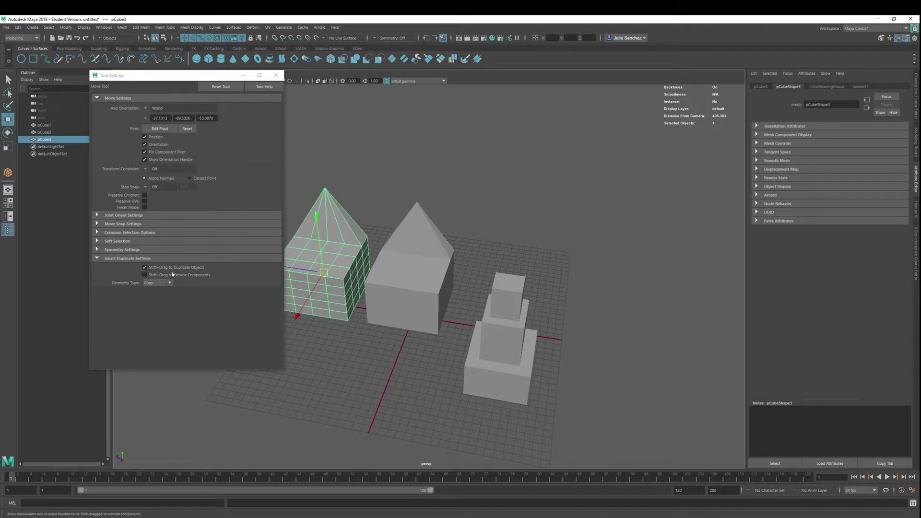
click(145, 268)
click(145, 267)
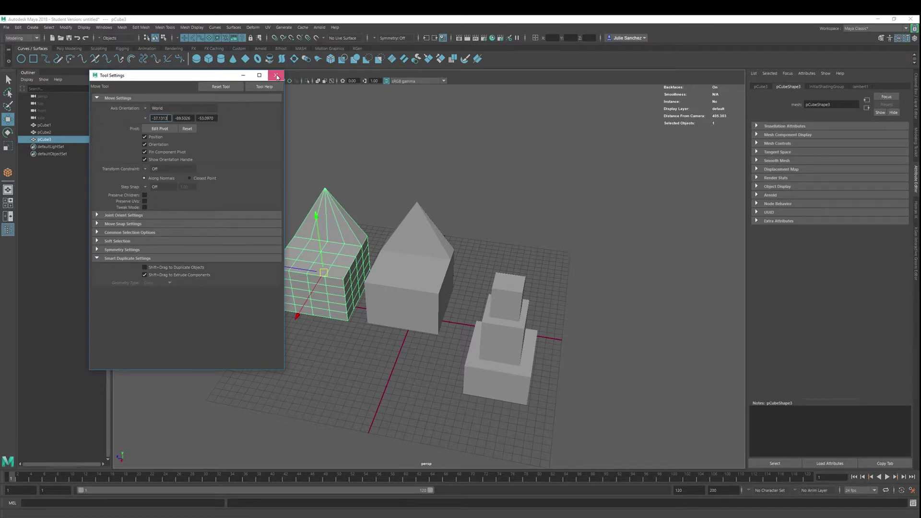
click(277, 76)
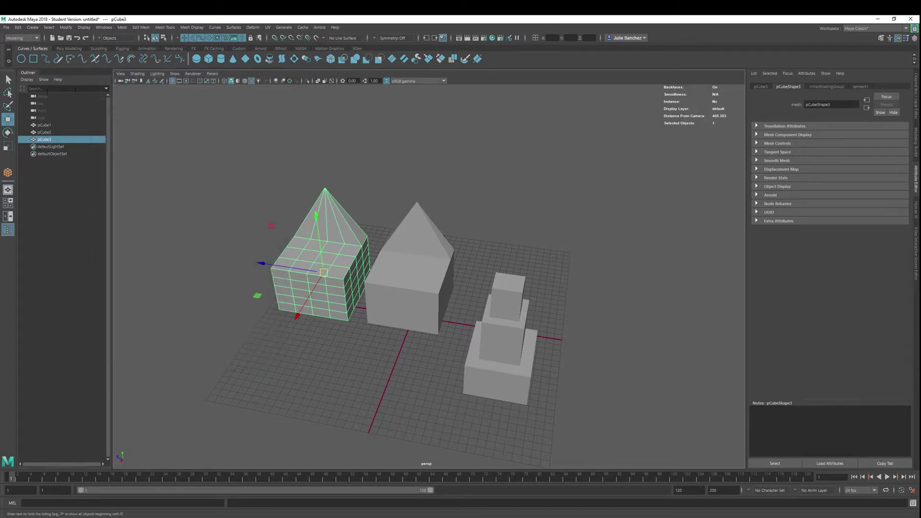
double_click(8, 133)
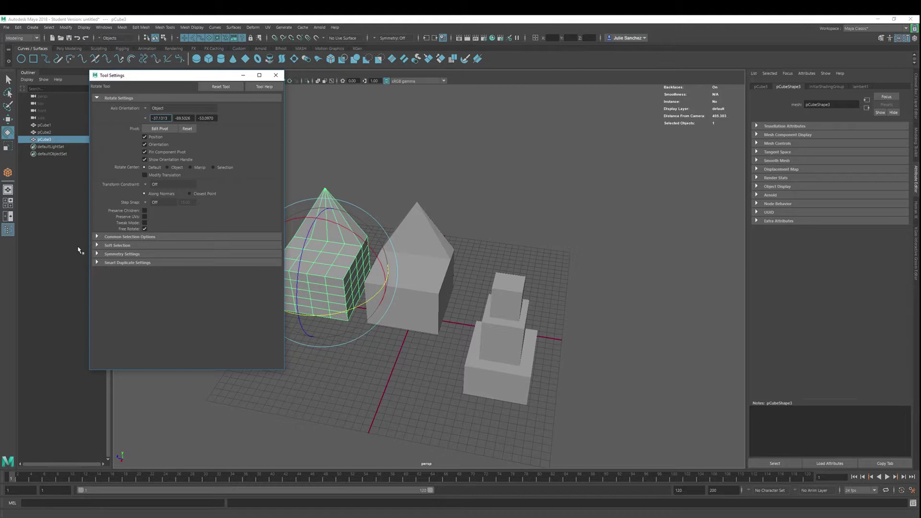
click(100, 264)
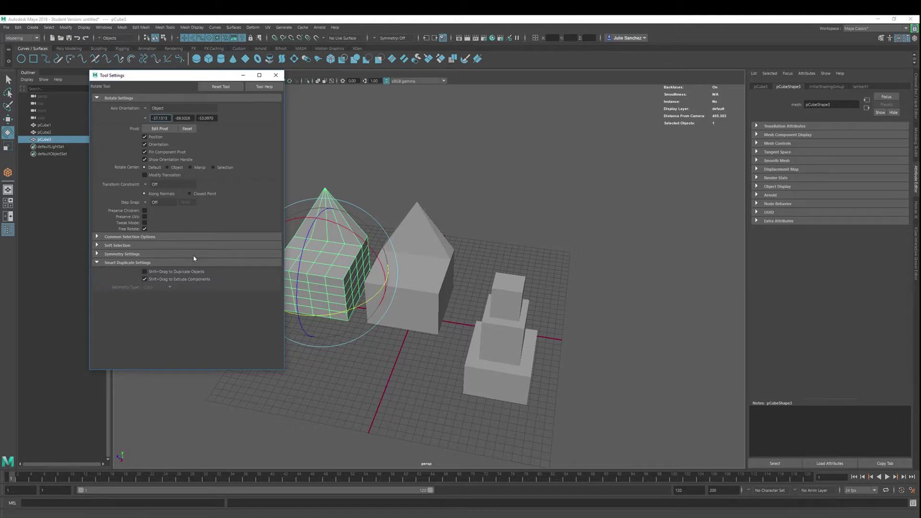
click(276, 75)
alt+drag(516, 303, 508, 265)
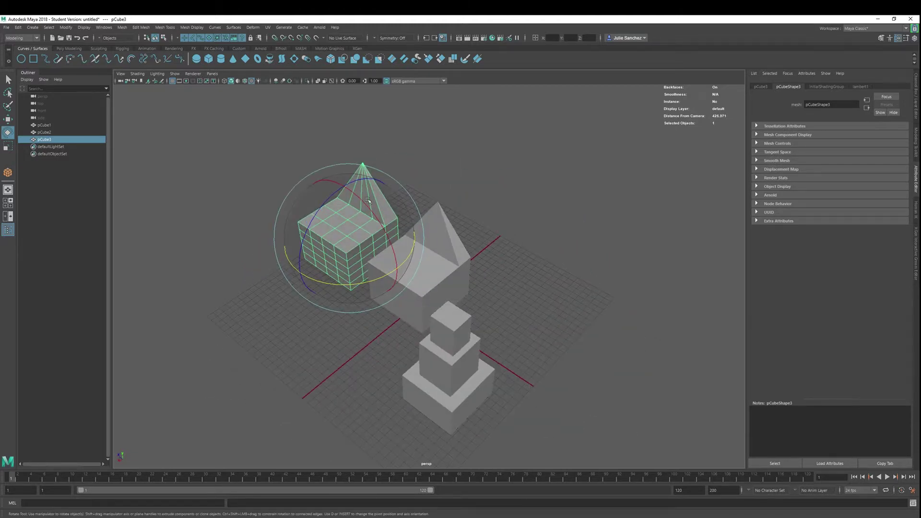
key(Delete)
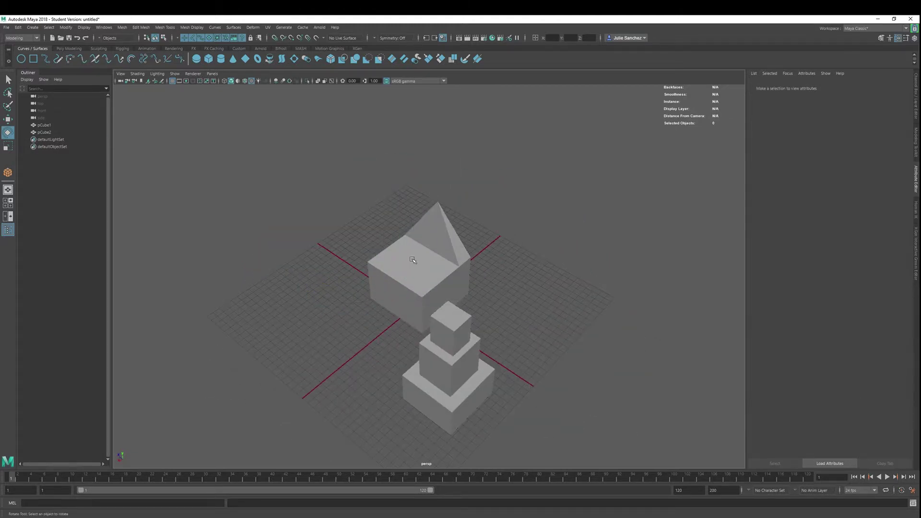
Step: Select a row of the house block's top faces, extrude them as a slab, then undo it
click(414, 262)
key(q)
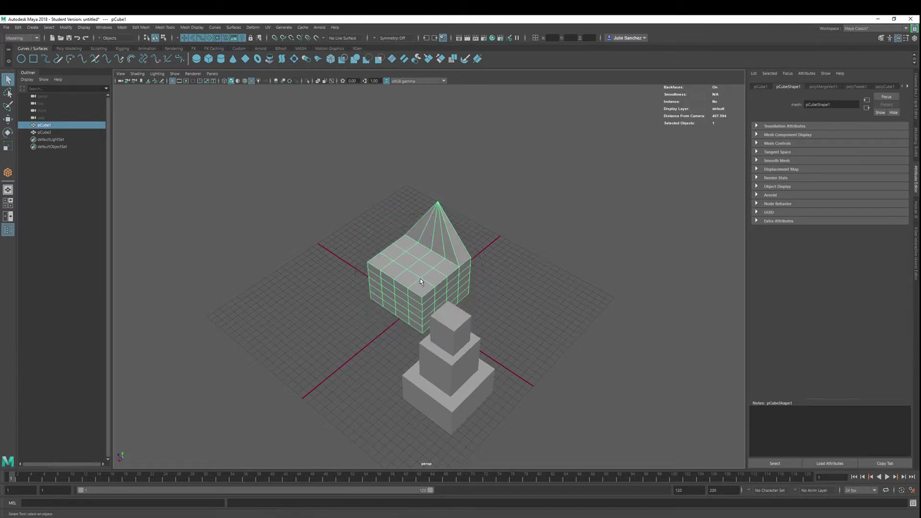
right_click(498, 274)
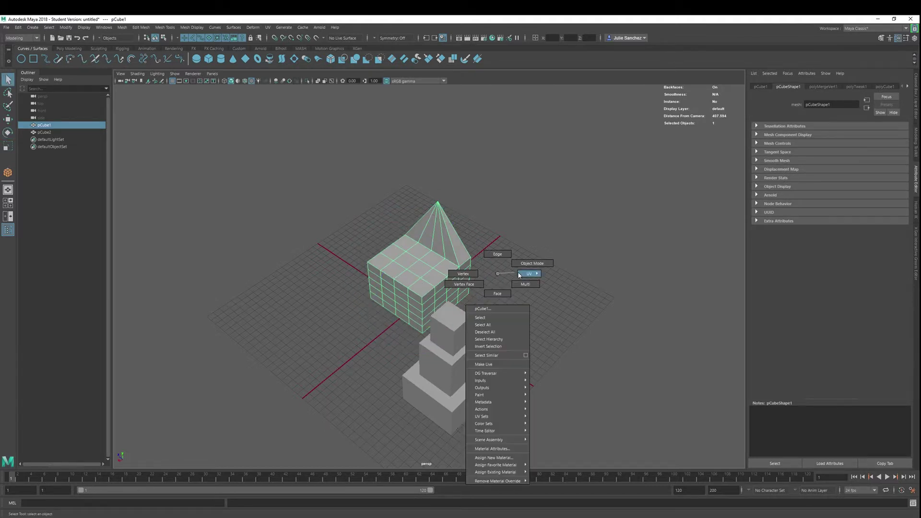
right_click(498, 276)
click(497, 293)
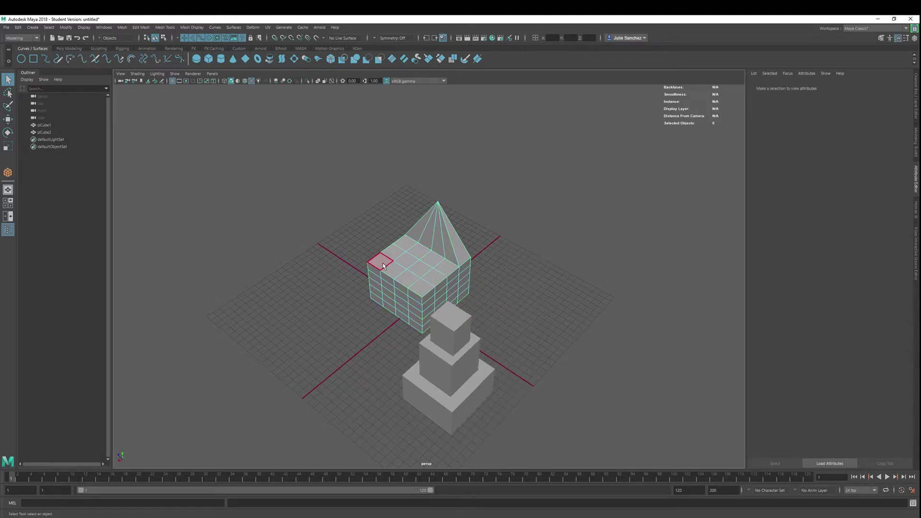
drag(383, 263, 416, 288)
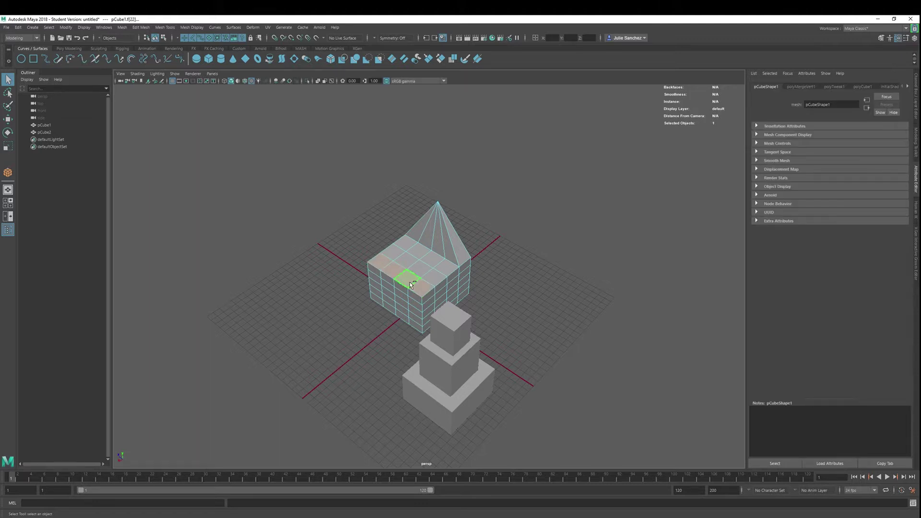
key(ctrl+e)
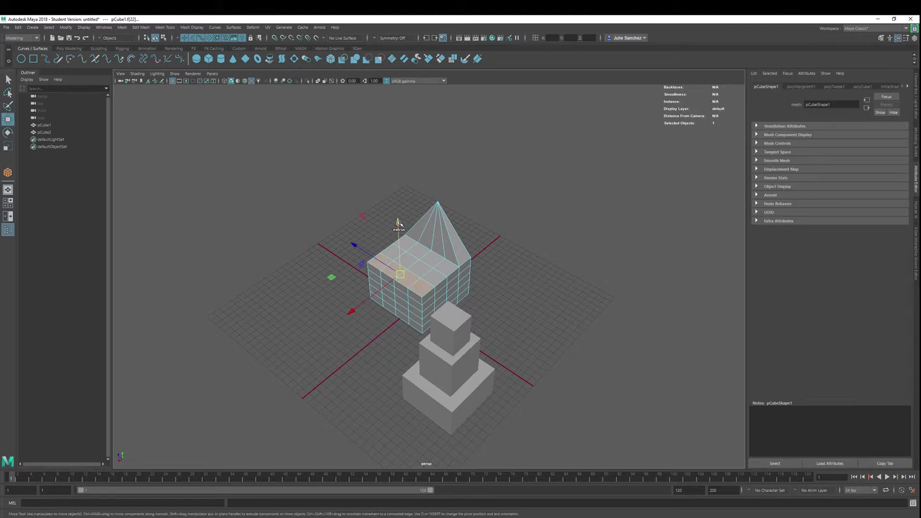
drag(397, 223, 399, 138)
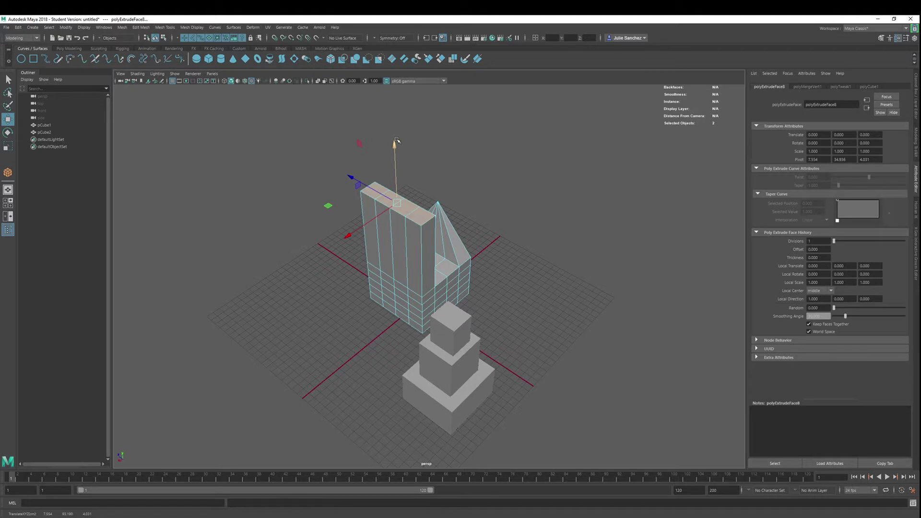
key(ctrl+z)
Step: Extrude the faces with Keep Faces Together off, pulling them up into separate tall columns
click(433, 294)
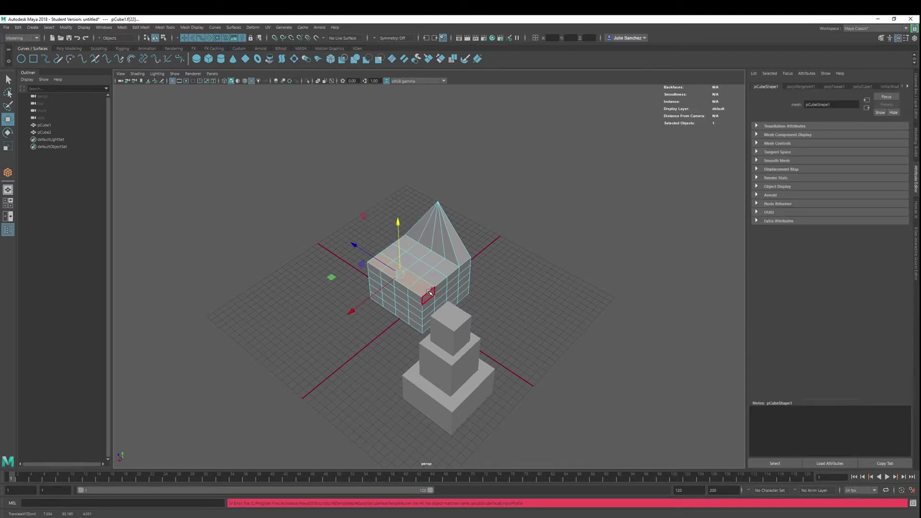
key(ctrl+e)
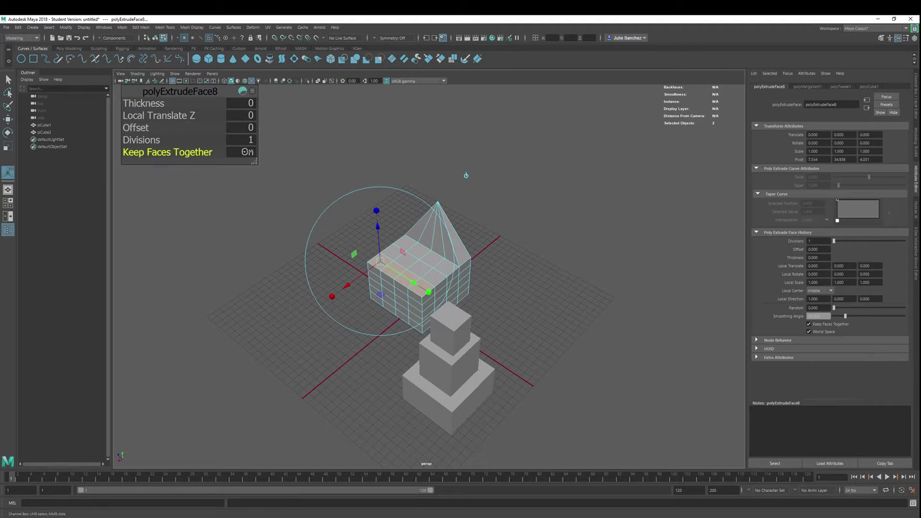
click(247, 152)
drag(377, 228, 377, 112)
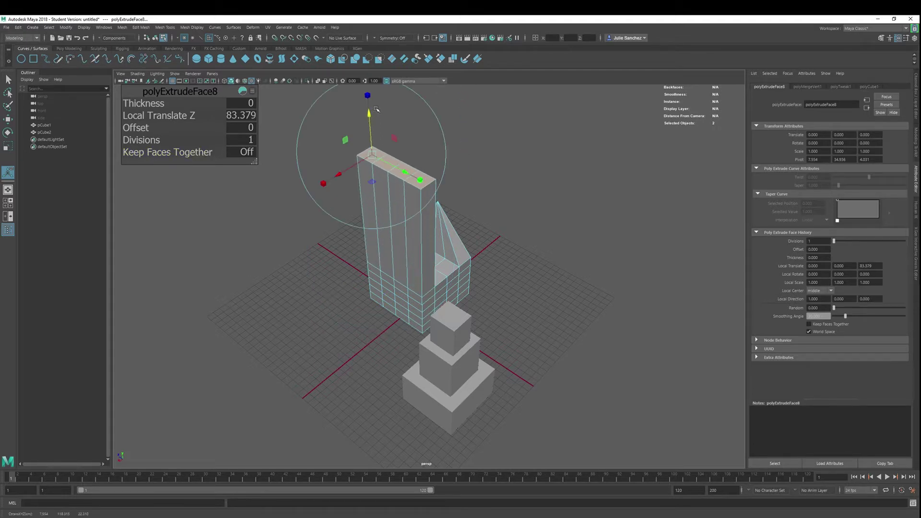
click(422, 182)
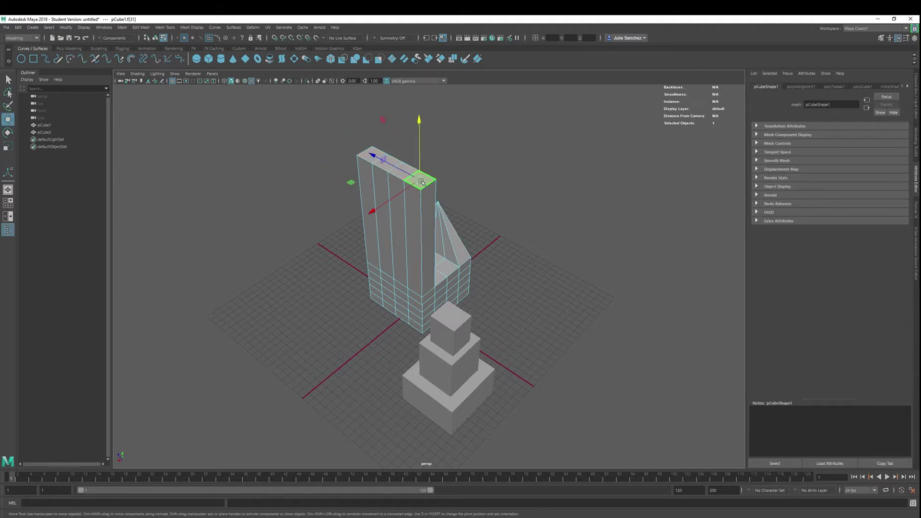
Step: Lean the corner column outward and shift the left column's top apart from the others
middle_drag(376, 157, 391, 167)
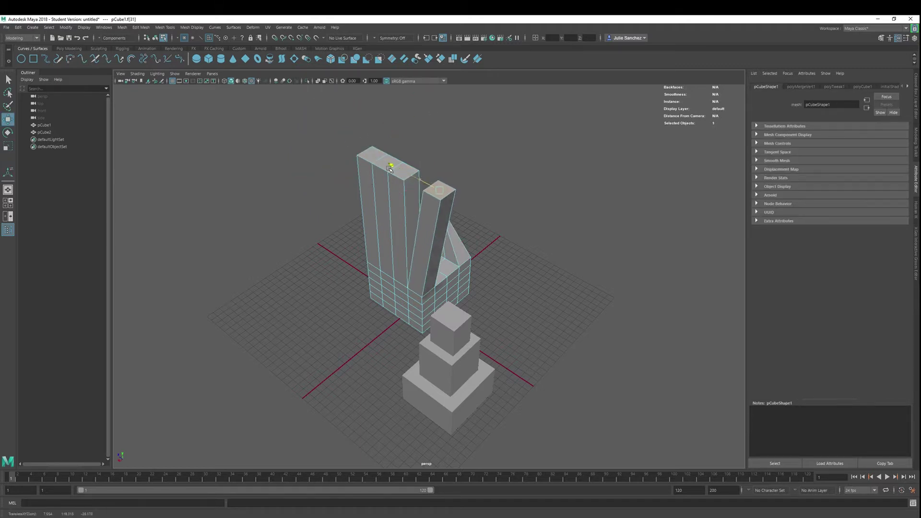
click(388, 164)
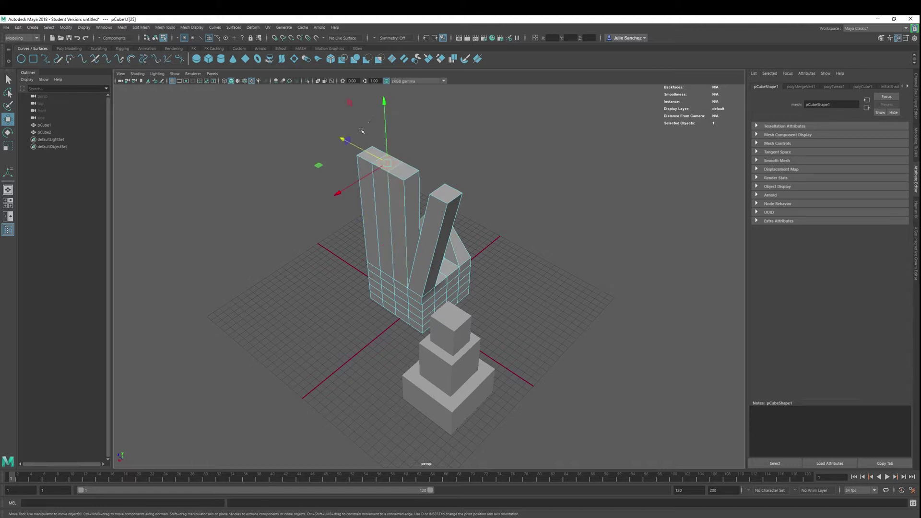
drag(337, 200, 364, 181)
click(371, 156)
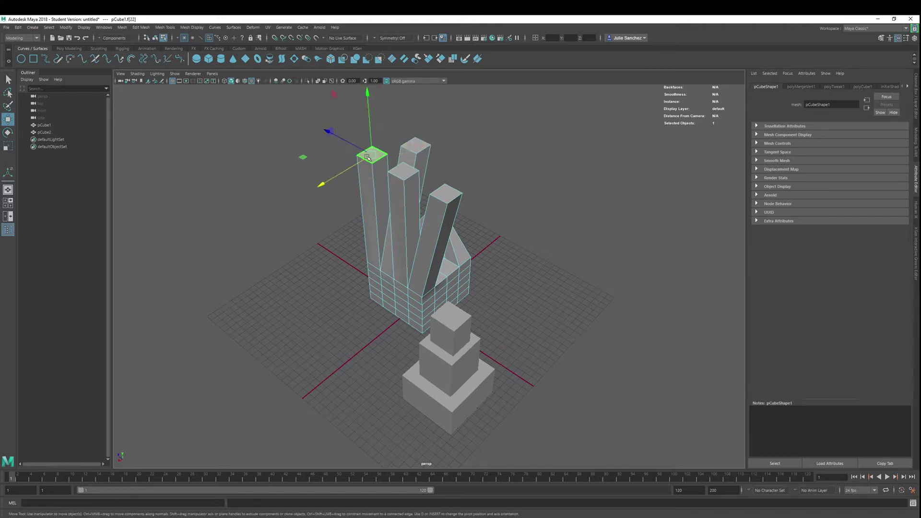
Step: Extrude three more block faces and another lower face upward into new tall columns
alt+drag(559, 311, 453, 279)
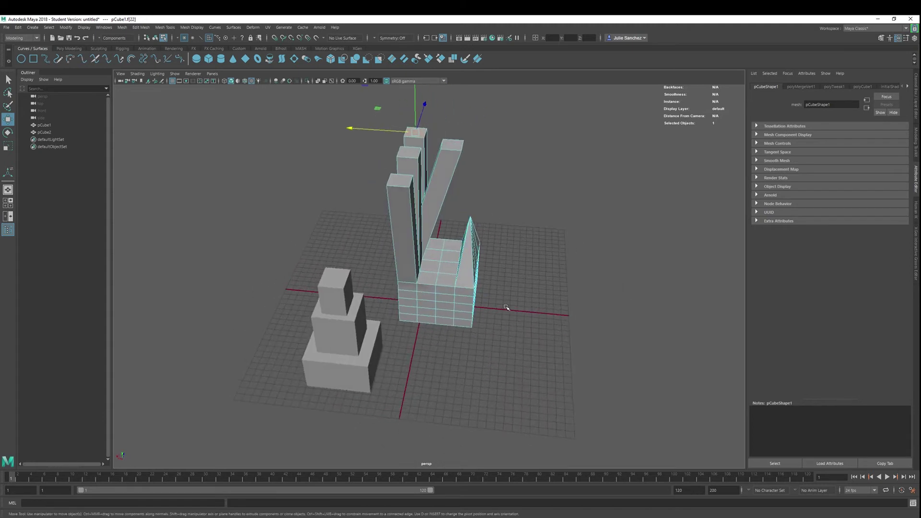
shift+click(449, 277)
shift+click(450, 262)
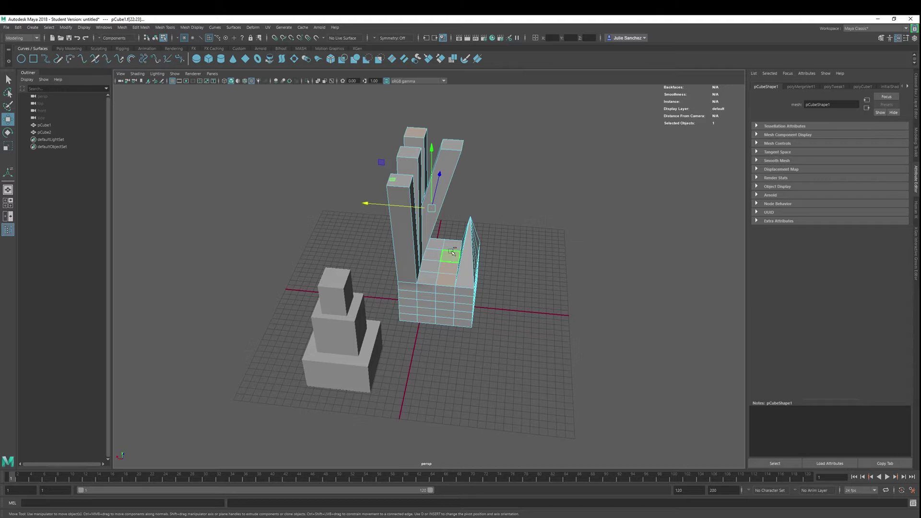
shift+click(452, 247)
mouse_move(432, 152)
shift+mouse_down()
mouse_move(432, 124)
mouse_move(431, 137)
shift+mouse_up()
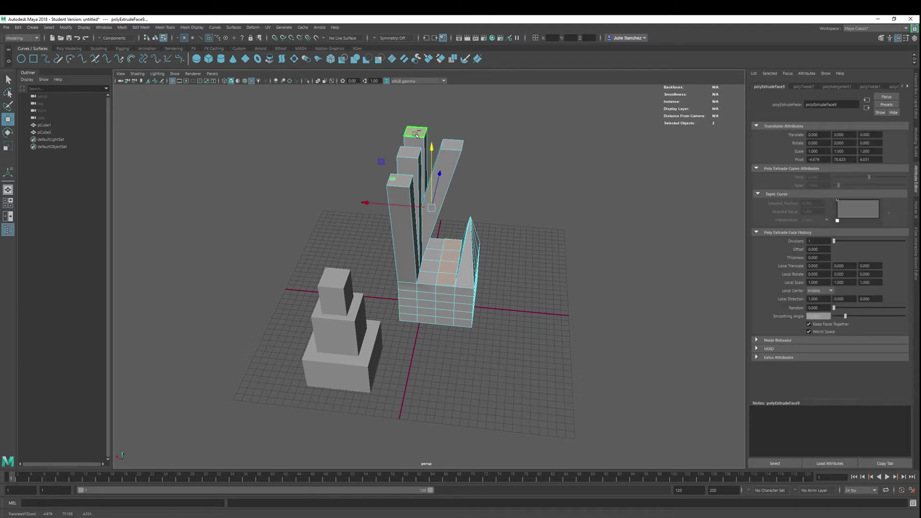
shift+click(416, 134)
shift+drag(451, 201, 445, 18)
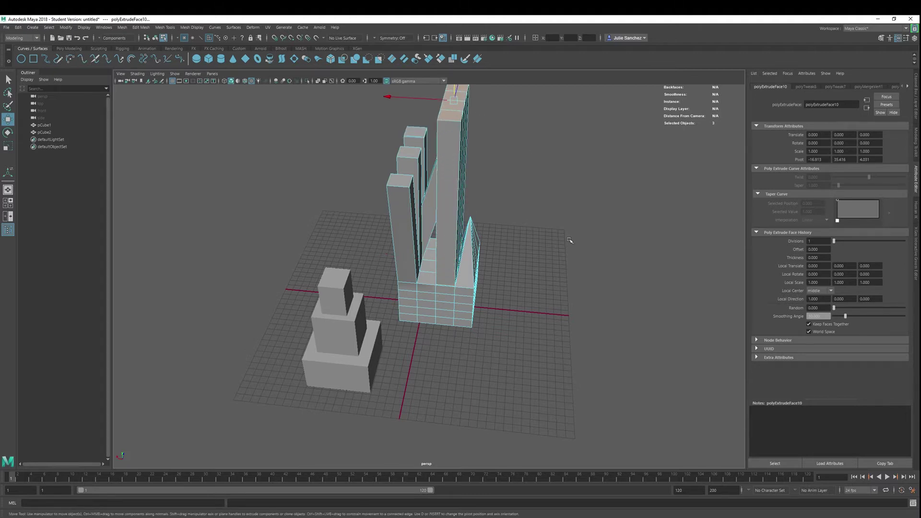
Step: Move the tall column's top faces and stretch its right end sideways
alt+drag(569, 240, 480, 183)
click(417, 160)
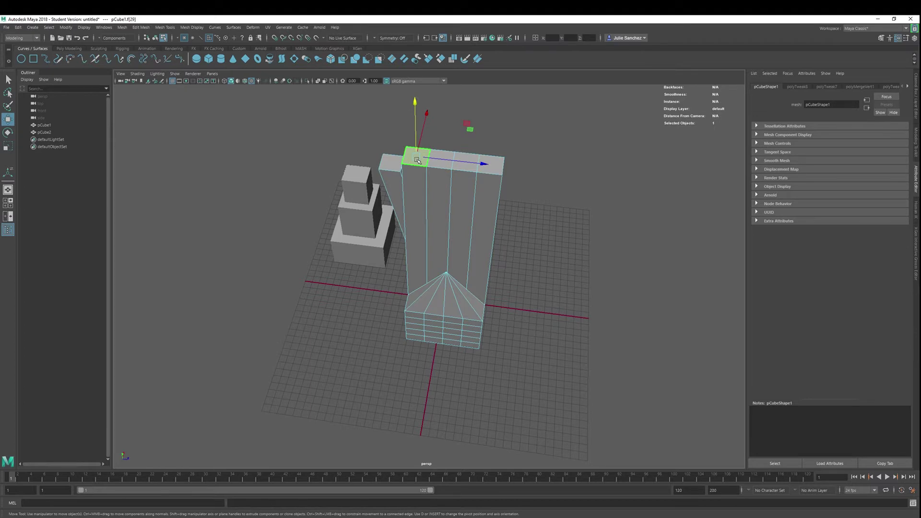
drag(478, 163, 479, 185)
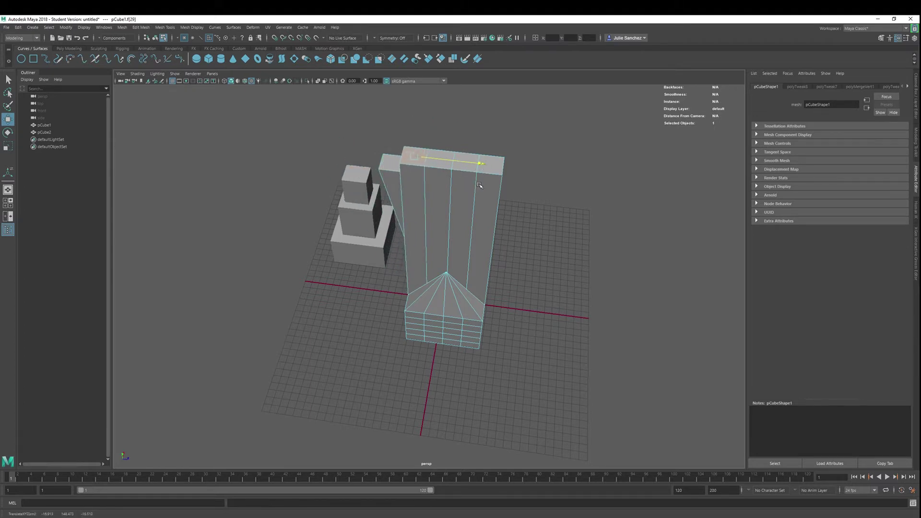
click(489, 165)
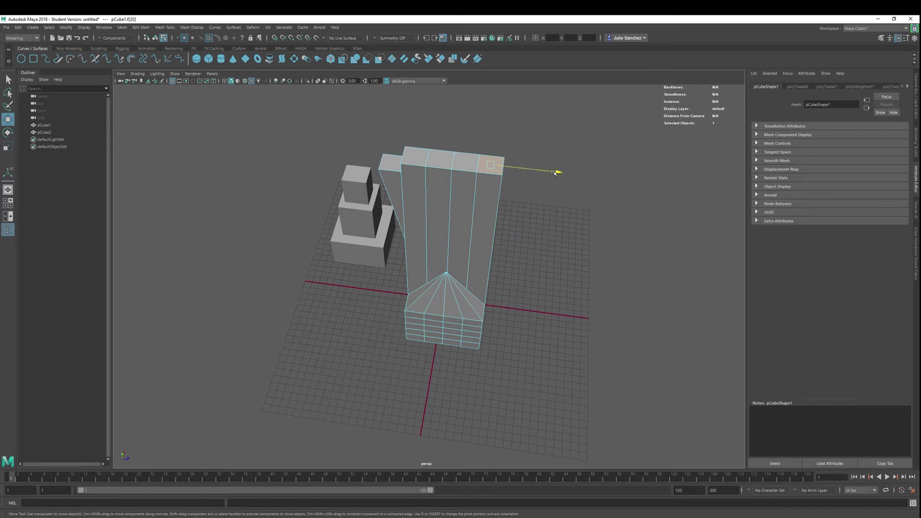
drag(555, 173, 545, 194)
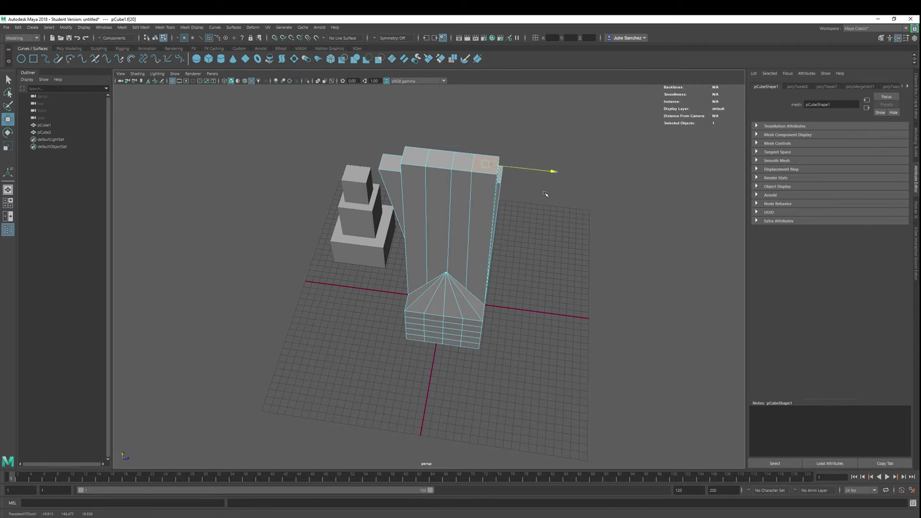
Step: Select a block of faces at the column base, then select pCube1 and pCube2 in the Outliner
alt+drag(580, 412, 426, 374)
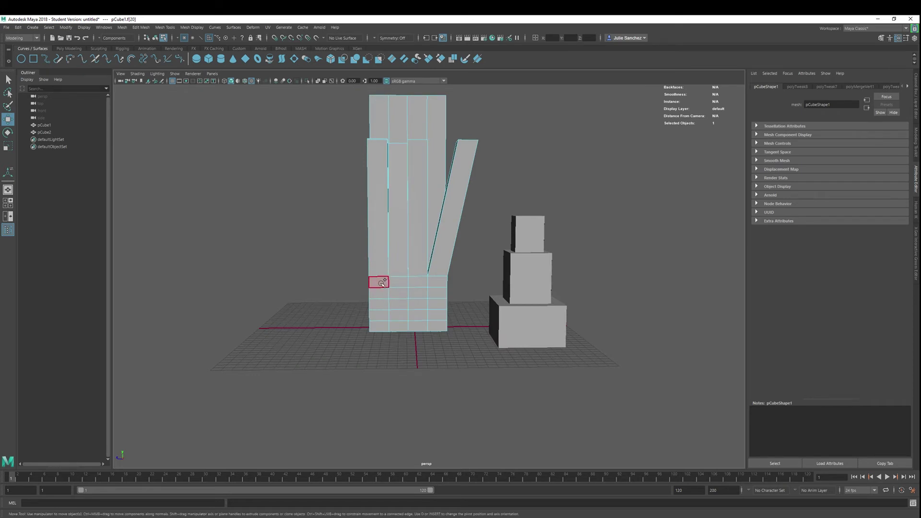
mouse_move(381, 283)
mouse_down()
mouse_move(454, 305)
mouse_move(426, 318)
mouse_move(382, 317)
mouse_move(374, 301)
mouse_move(423, 302)
mouse_move(382, 327)
mouse_move(444, 326)
mouse_up()
alt+drag(361, 296, 427, 328)
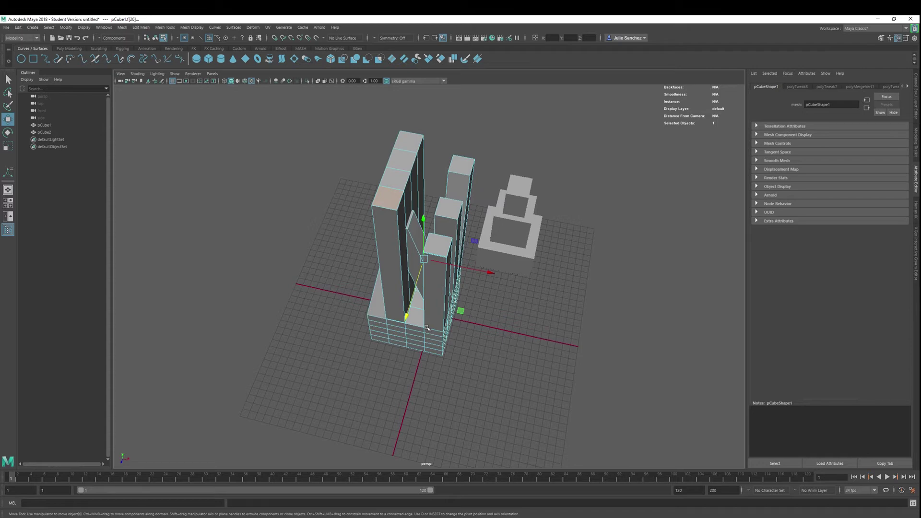
mouse_move(42, 125)
mouse_down()
mouse_move(50, 144)
mouse_move(52, 134)
mouse_up()
Step: Delete both models and draw a new cube roughly 54 × 78 × 47 on the empty grid
key(Delete)
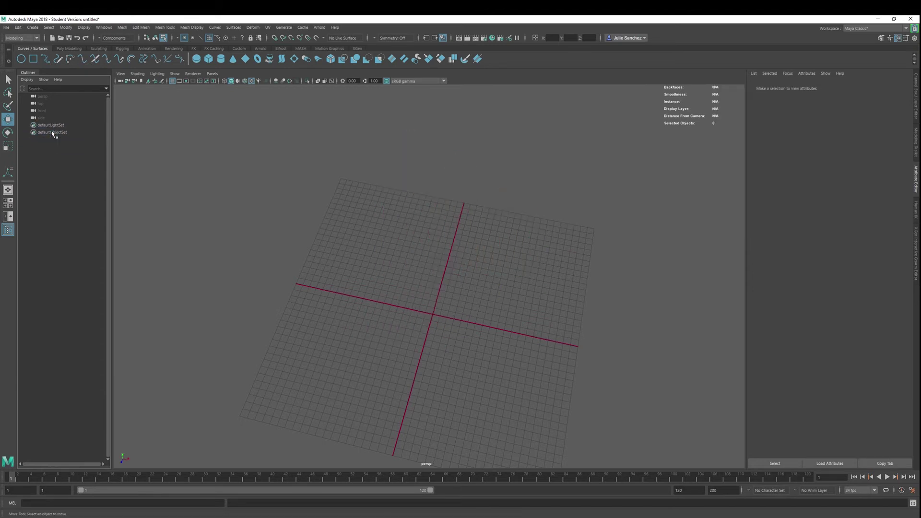
drag(390, 271, 438, 314)
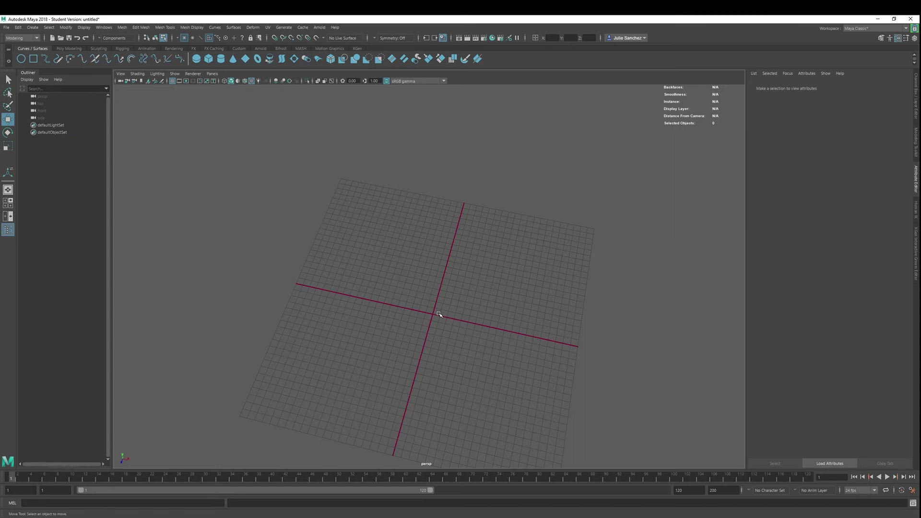
shift+right_drag(438, 313, 438, 333)
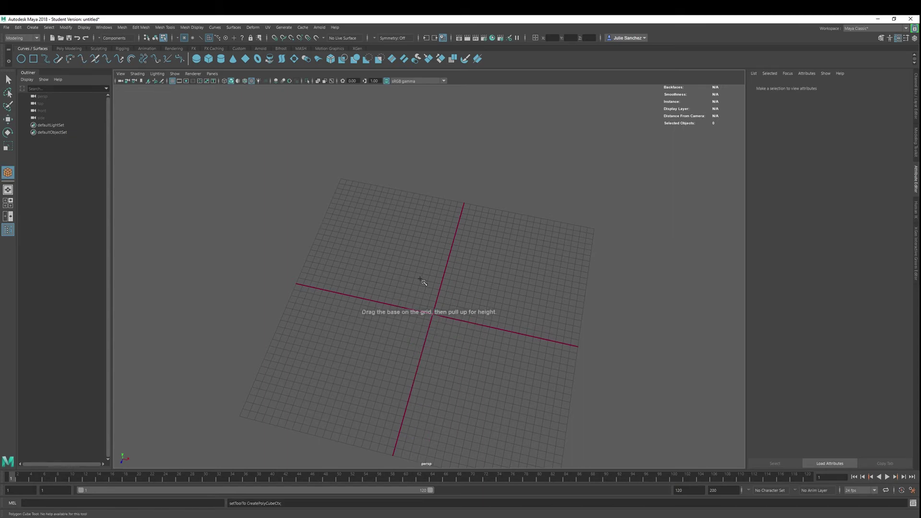
drag(407, 284, 422, 213)
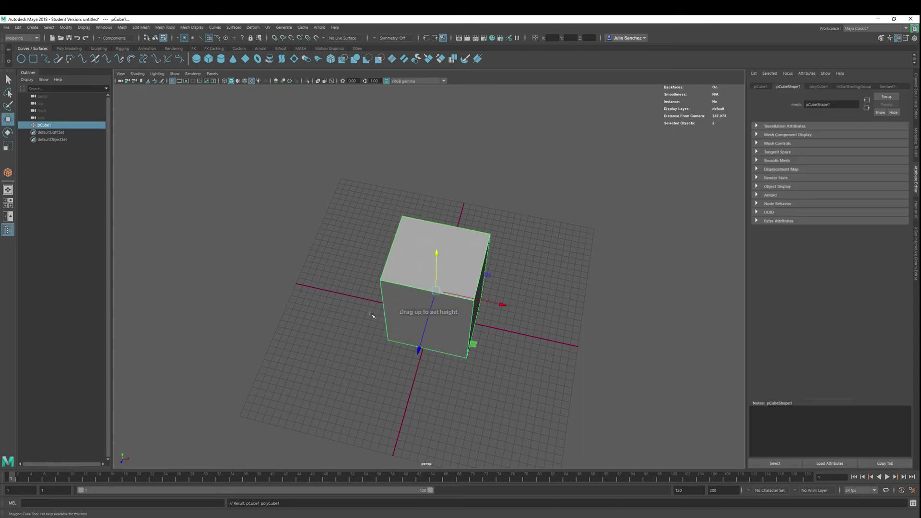
Step: Switch to the Poly Modeling shelf and orbit around the new box
click(73, 48)
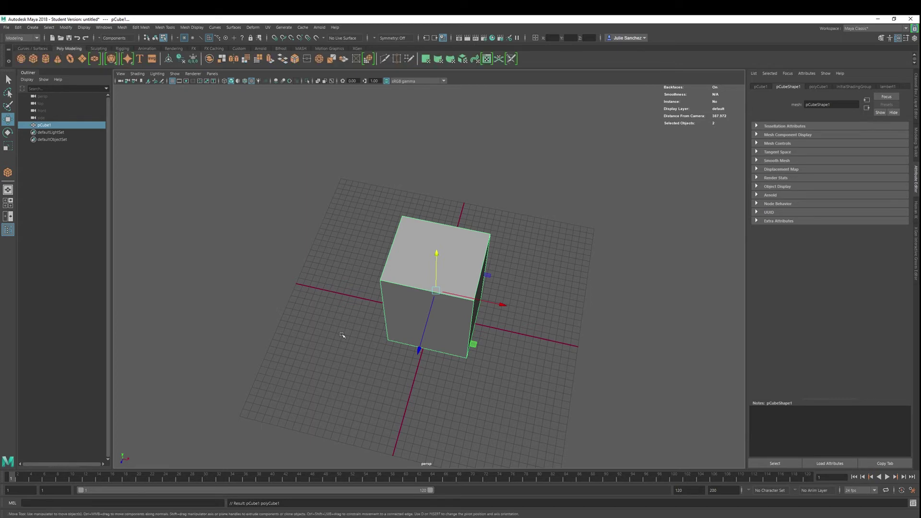
alt+drag(304, 311, 479, 285)
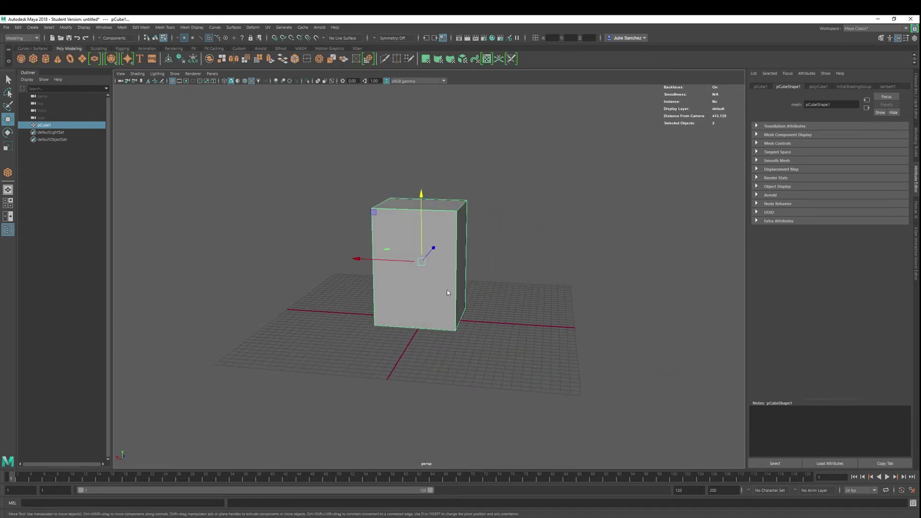
right_drag(447, 289, 437, 307)
alt+drag(573, 307, 351, 303)
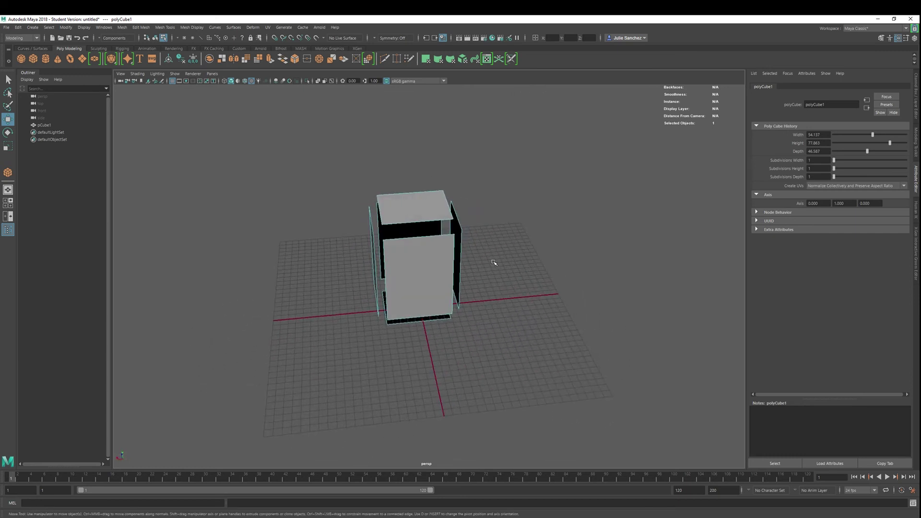
right_drag(494, 263, 528, 251)
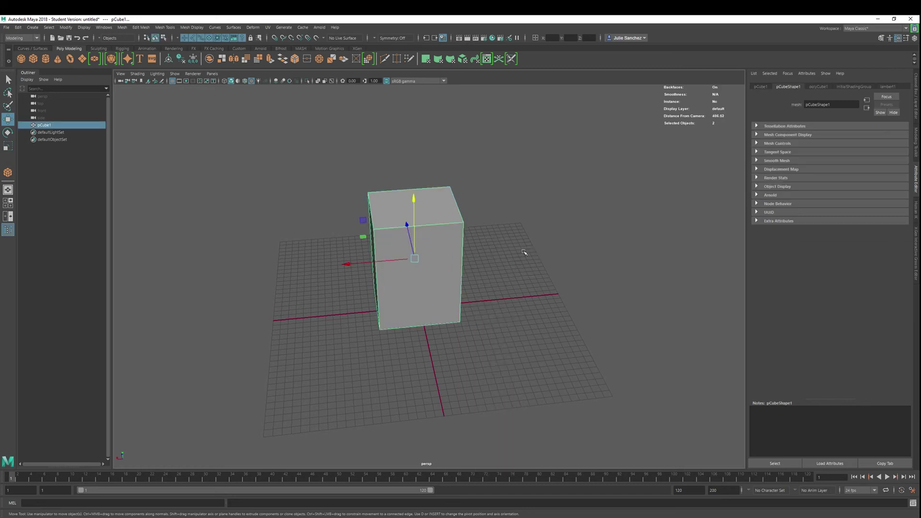
alt+drag(515, 312, 366, 320)
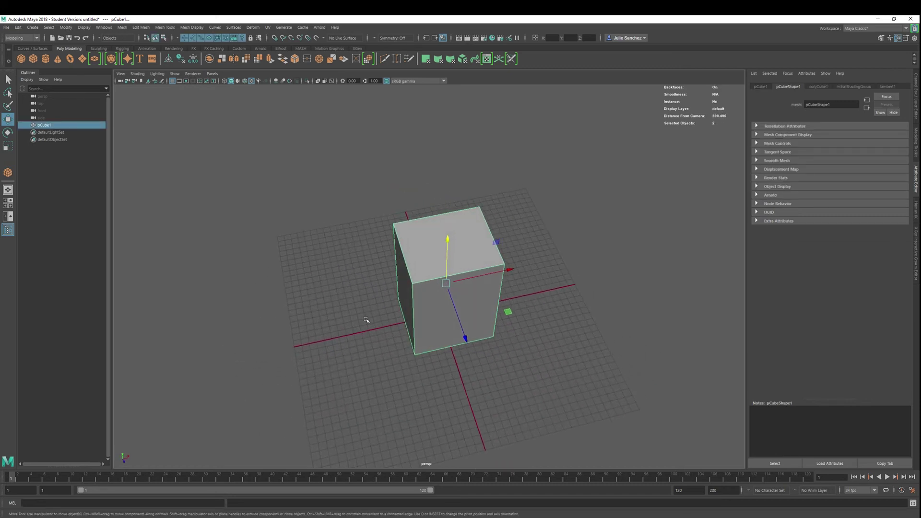